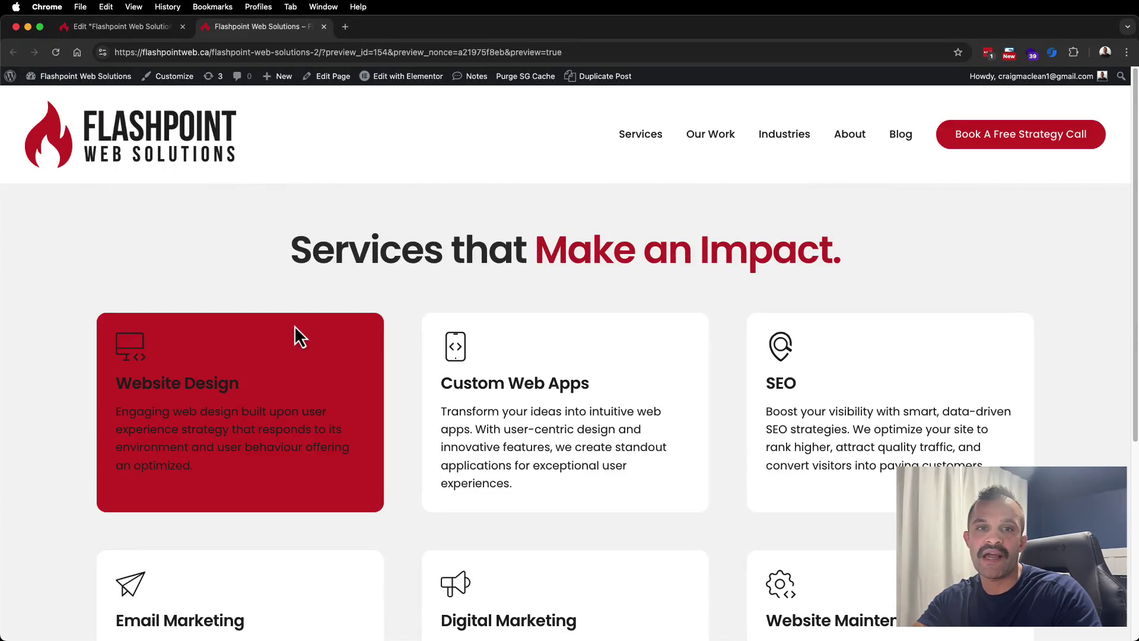
- Return to the Elementor editor and open the Website Design icon box's Advanced settings
scroll(293, 356, "down", 2)
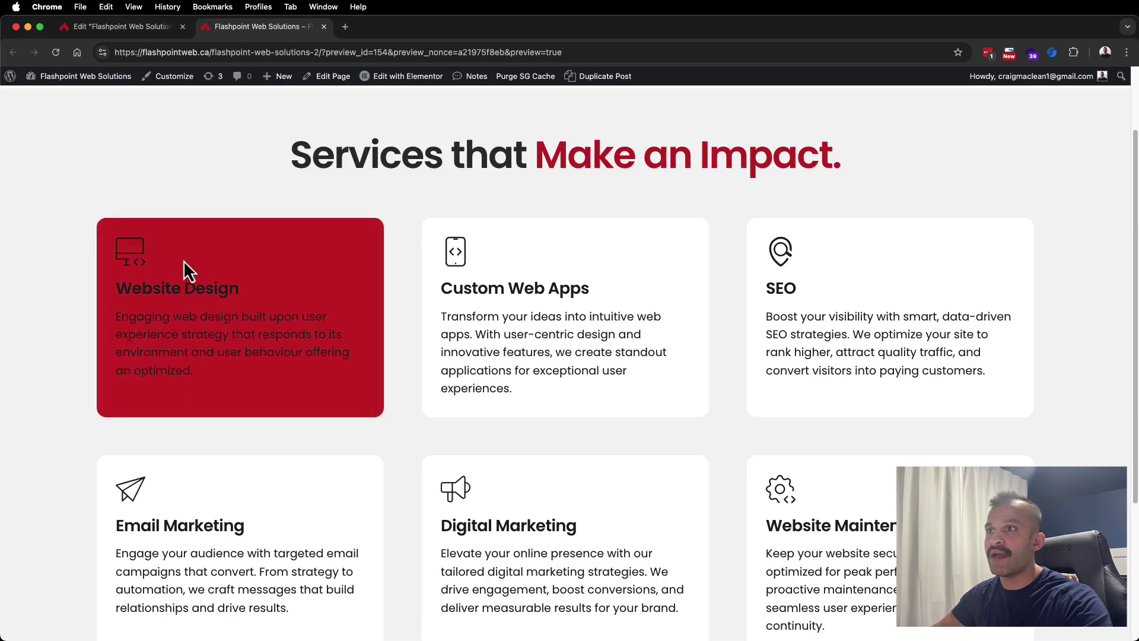
left_click(151, 34)
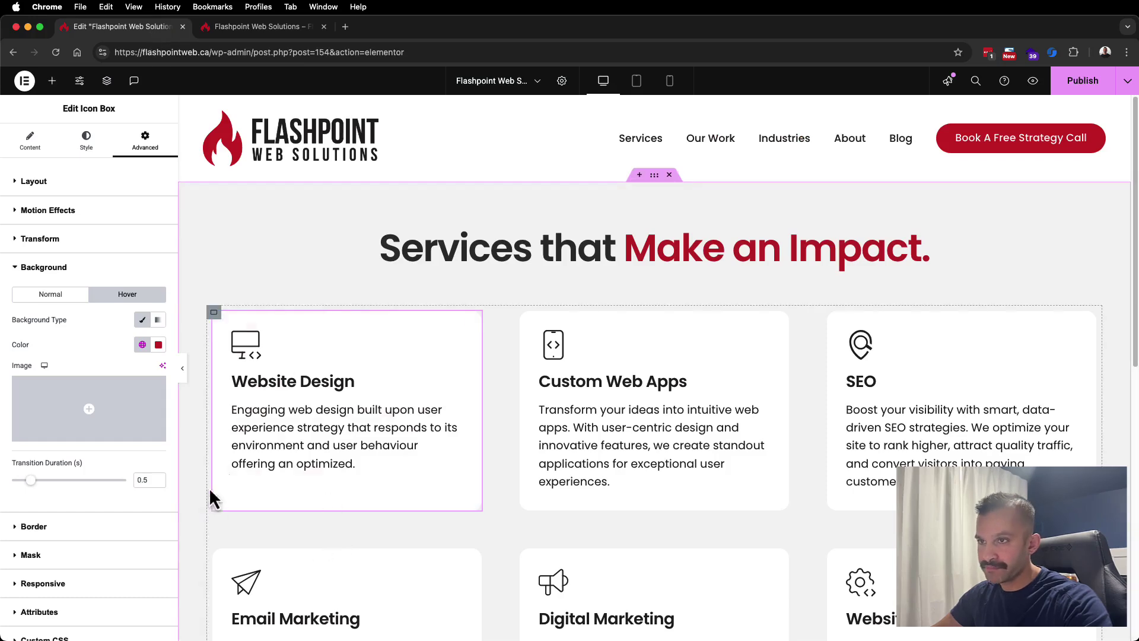
scroll(469, 426, "down", 3)
scroll(422, 310, "up", 2)
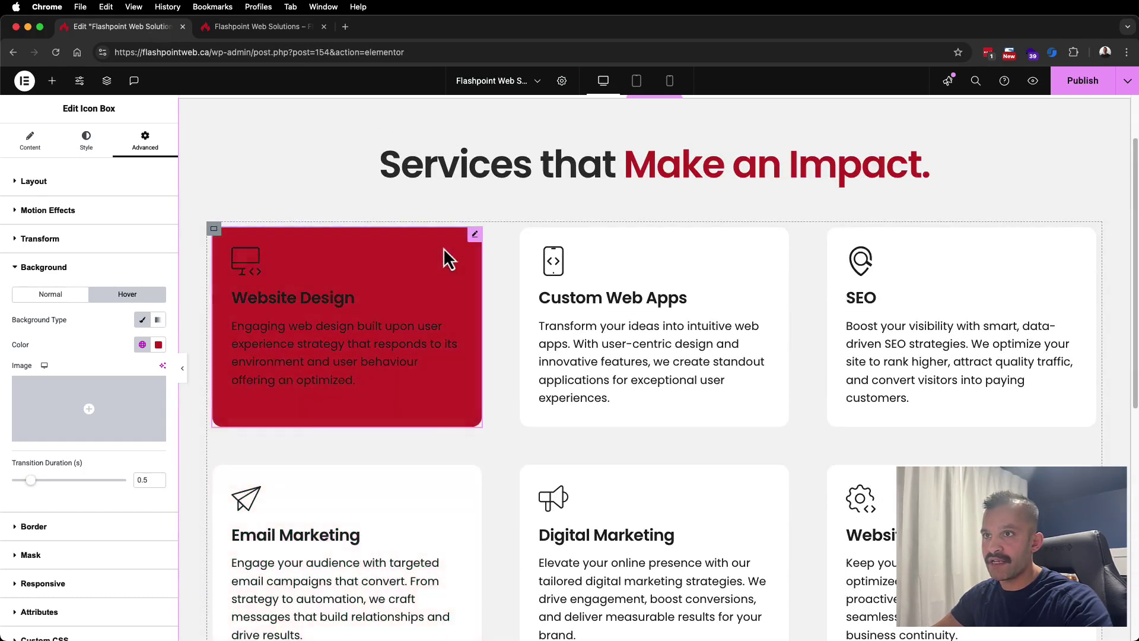
double_click(108, 109)
left_click(63, 114)
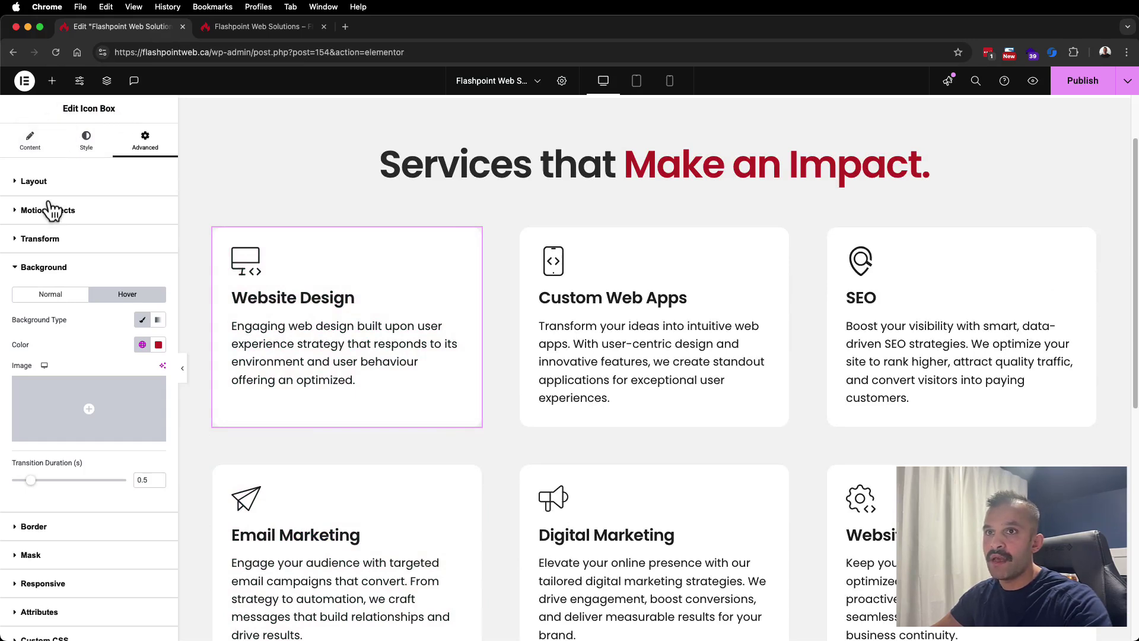
left_click(49, 144)
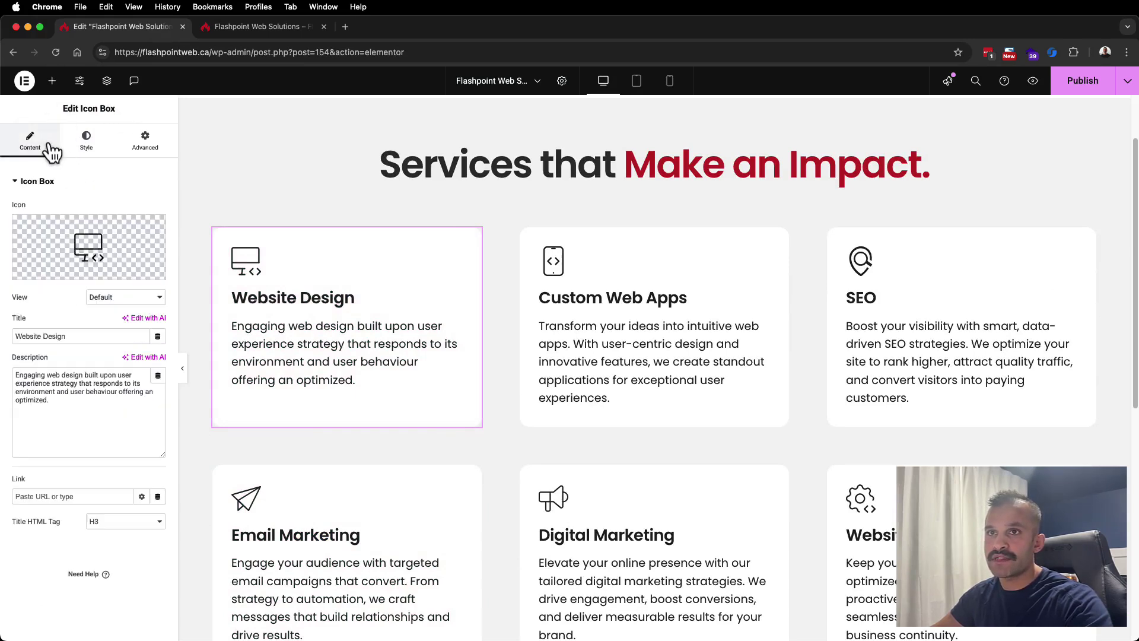
left_click(135, 145)
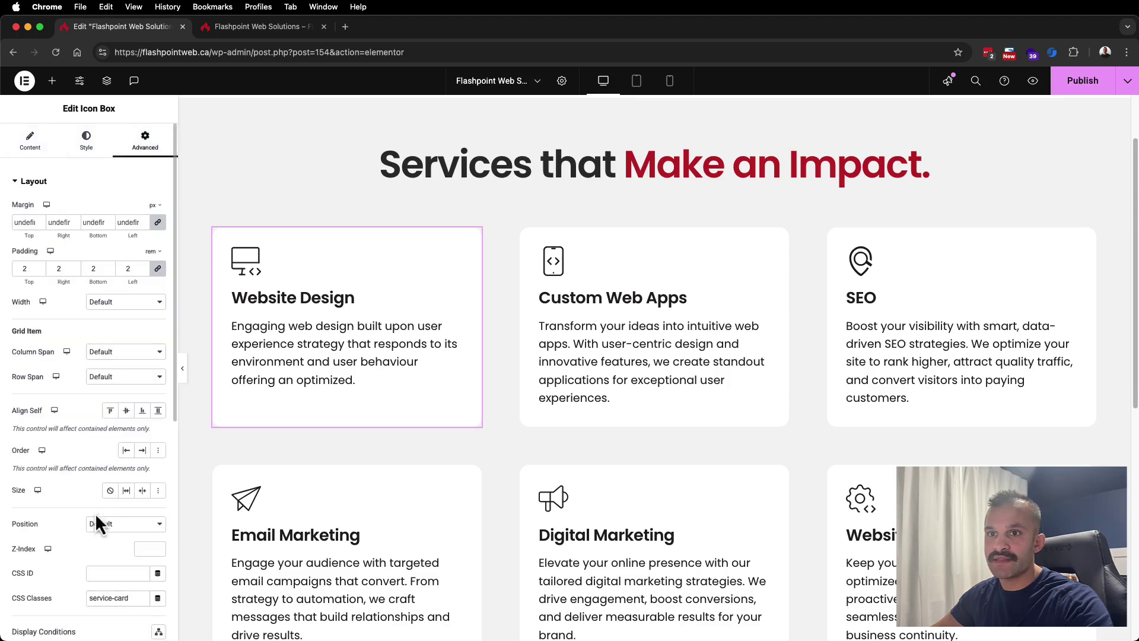
- Show the card's hover Background settings: red colour with a 0.5 s transition duration
scroll(94, 511, "down", 6)
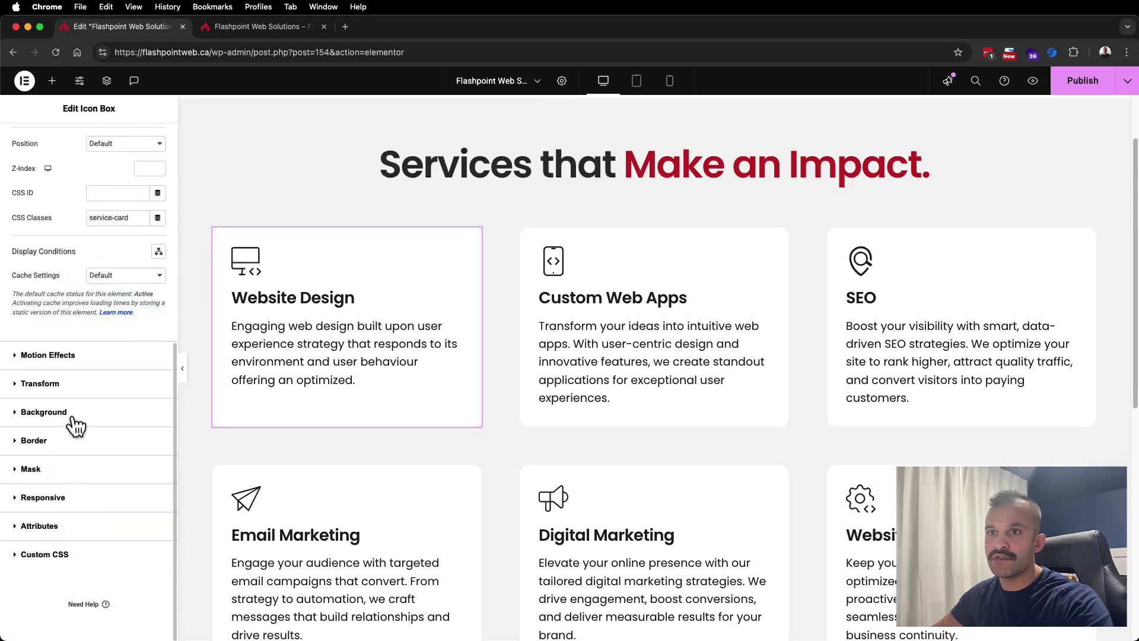
left_click(44, 413)
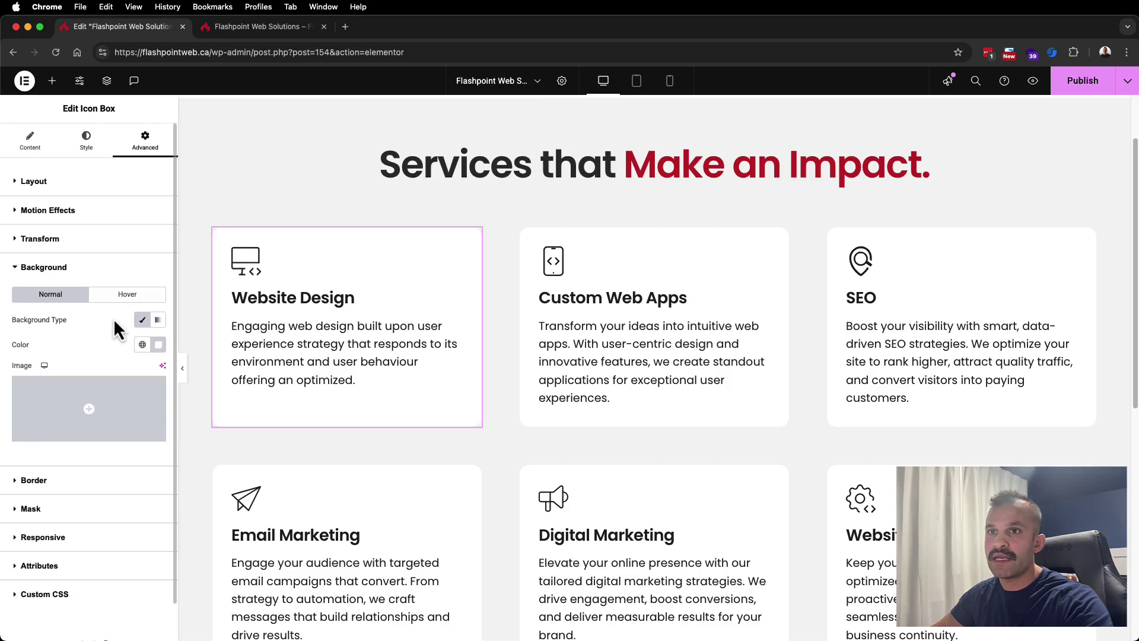
left_click(129, 297)
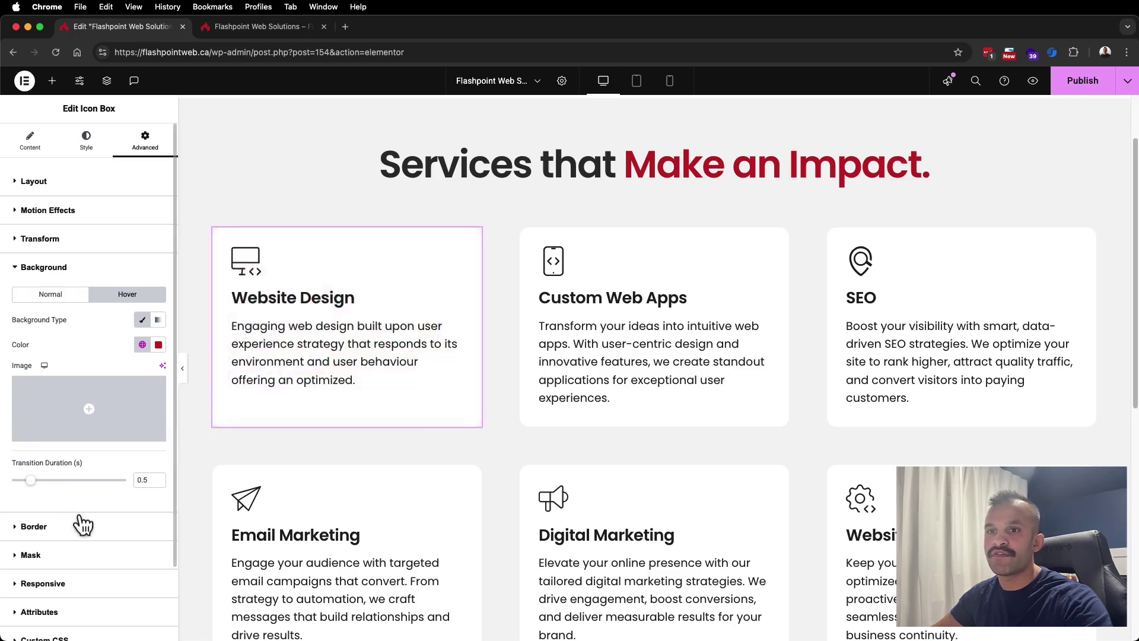
scroll(82, 524, "down", 3)
scroll(85, 523, "up", 3)
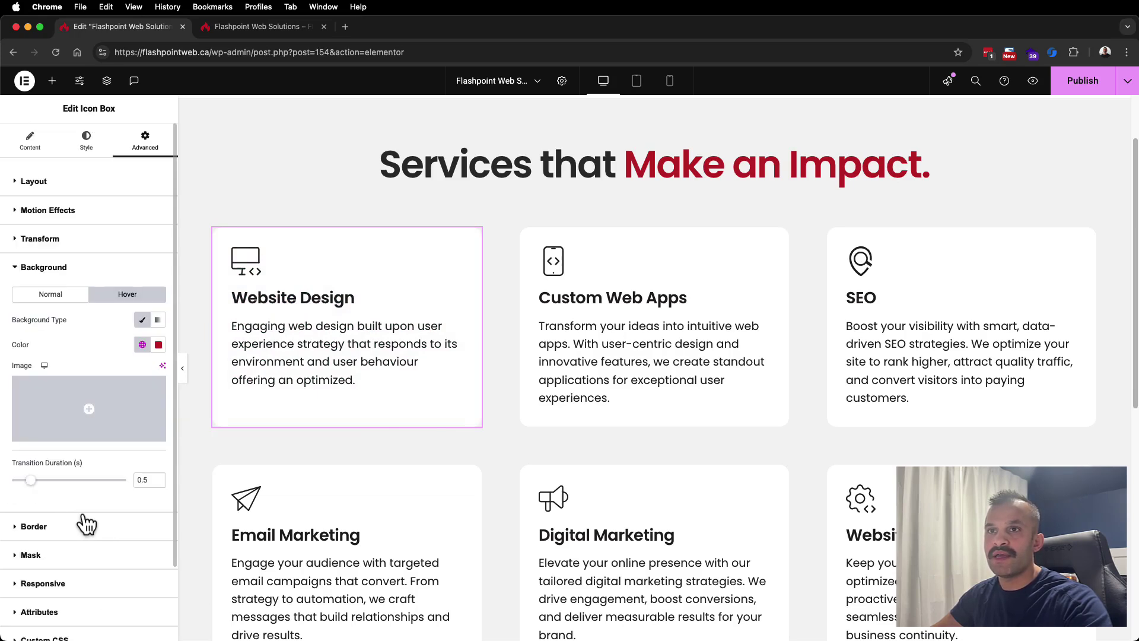
- Expand Layout and check the 'service-card' CSS class, then scroll down to Custom CSS
left_click(42, 189)
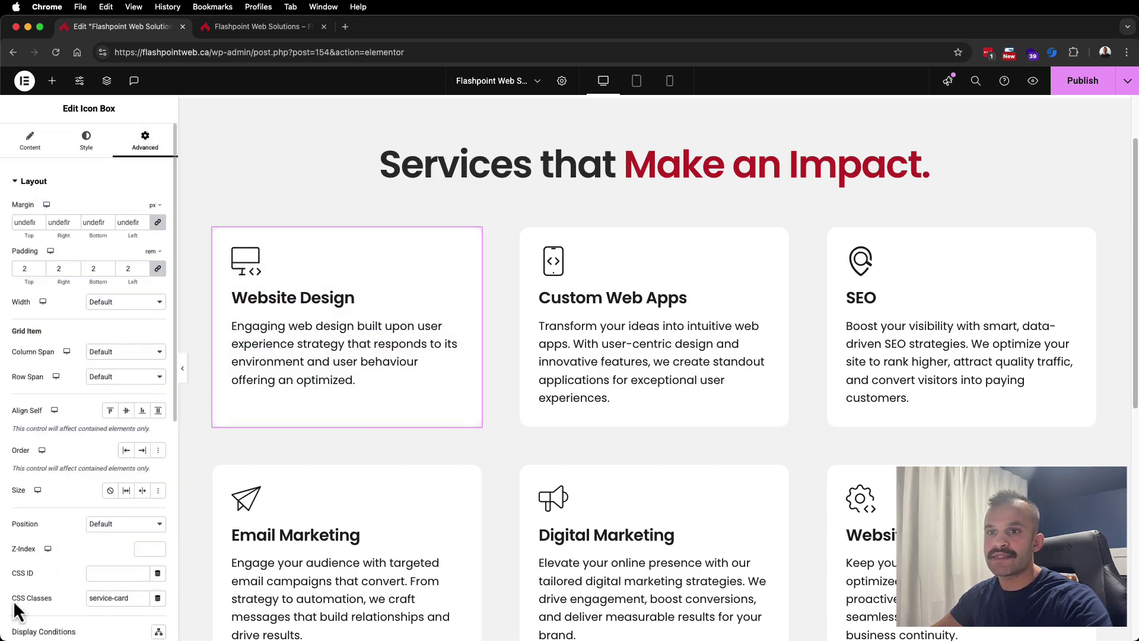
left_click(62, 599)
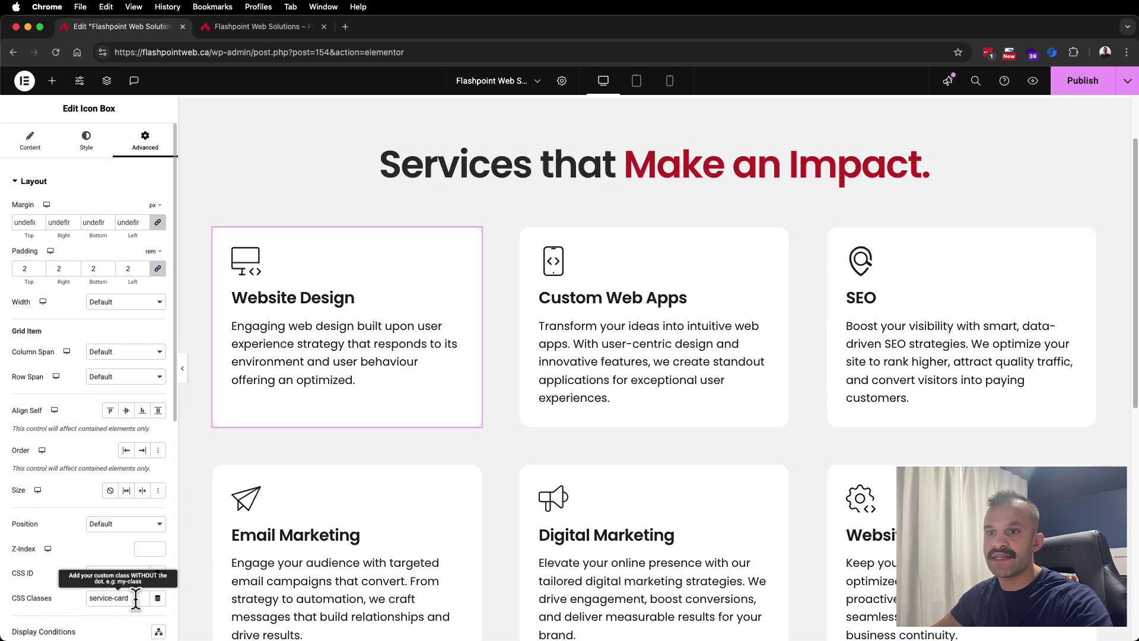
key("super+a")
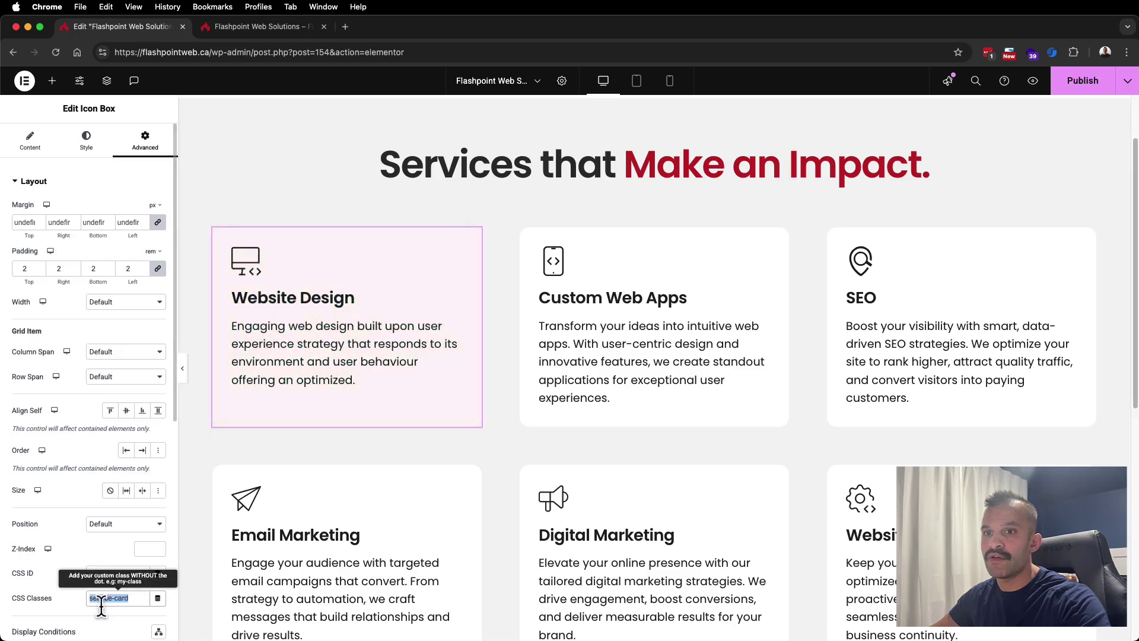
left_click(121, 596)
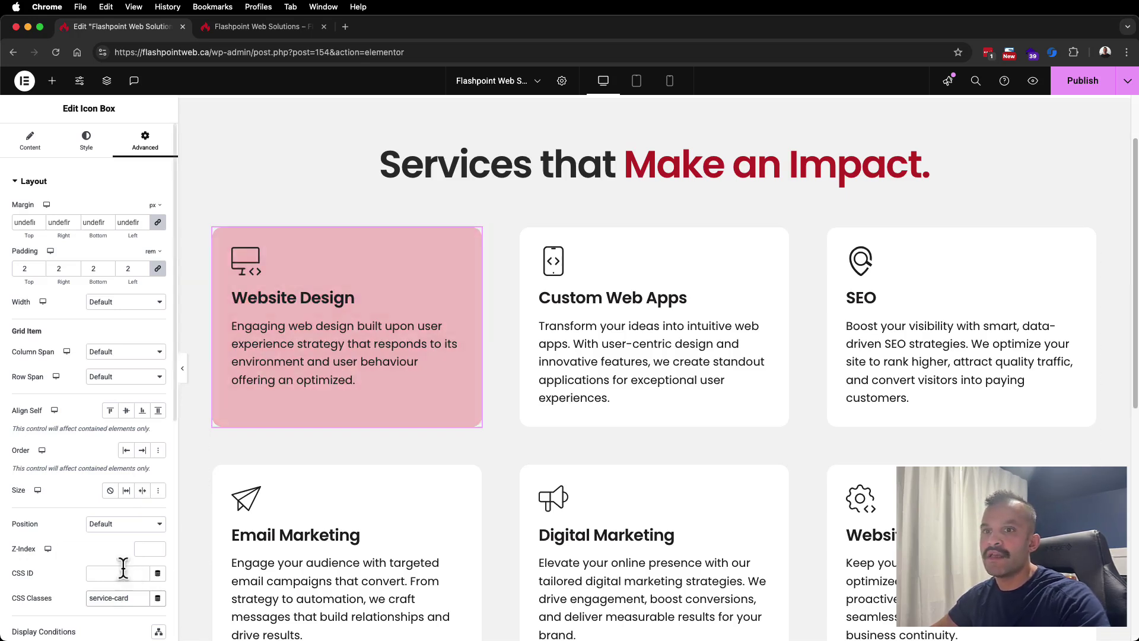
left_click_drag(131, 596, 75, 604)
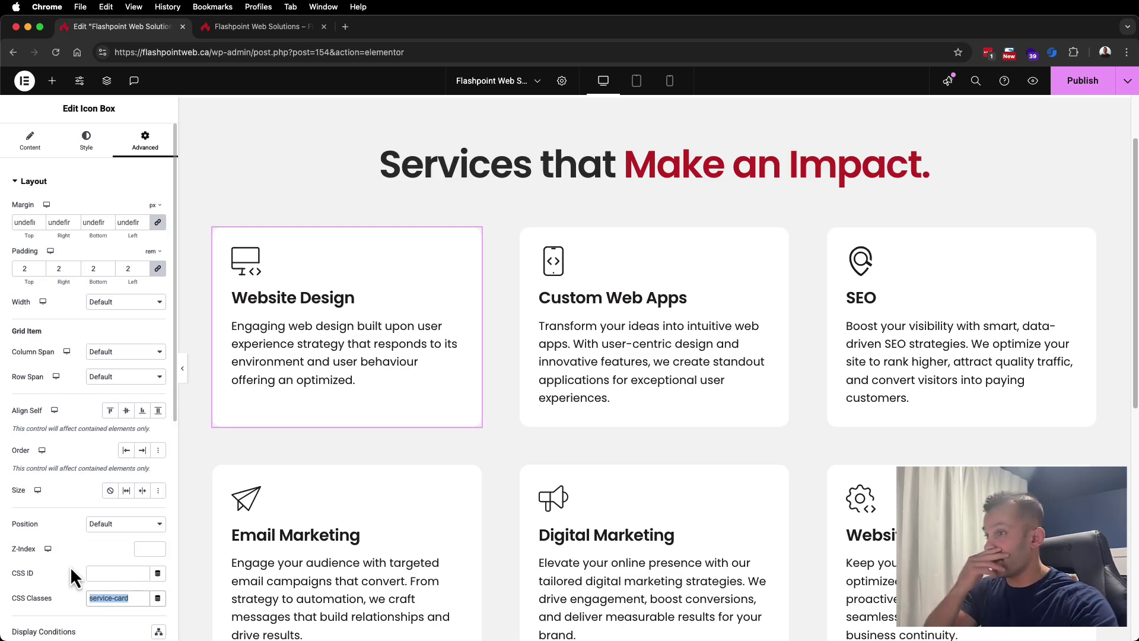
scroll(71, 569, "down", 3)
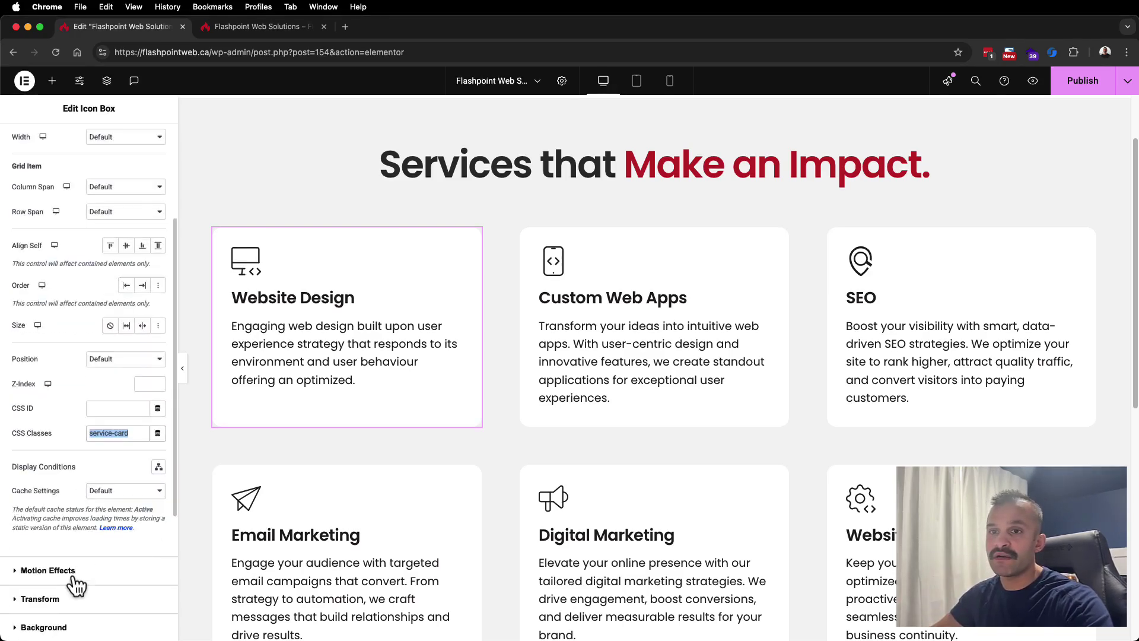
scroll(76, 585, "down", 3)
- Open the card's Custom CSS editor and start the .service-card:hover selector
left_click(41, 575)
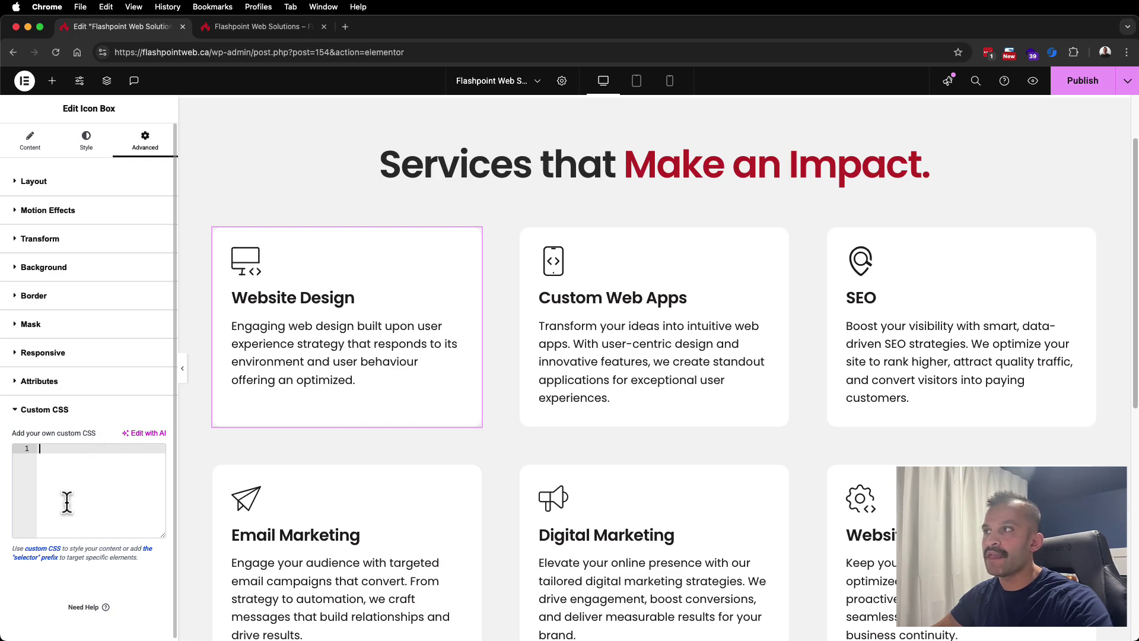
left_click(82, 471)
type("sle")
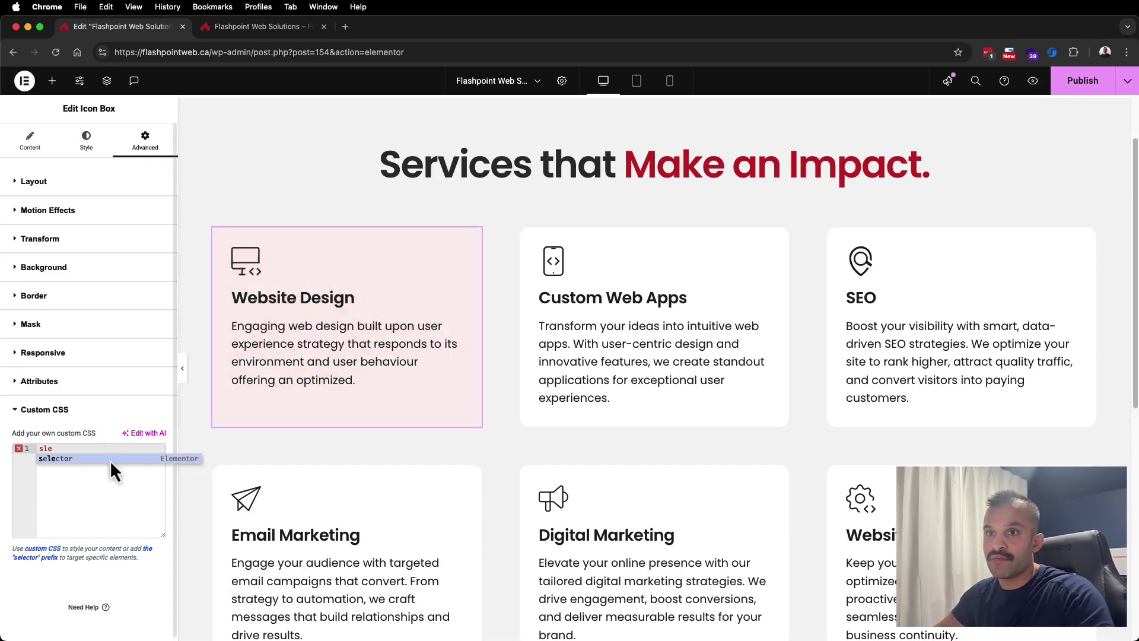
left_click(75, 472)
double_click(45, 449)
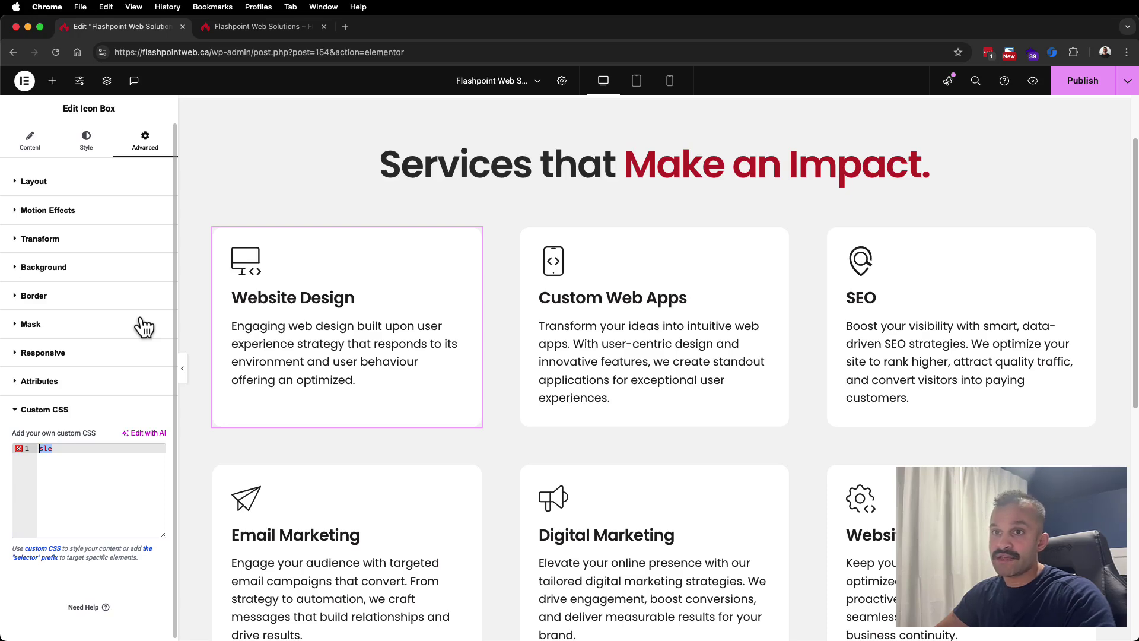
type(".service-co")
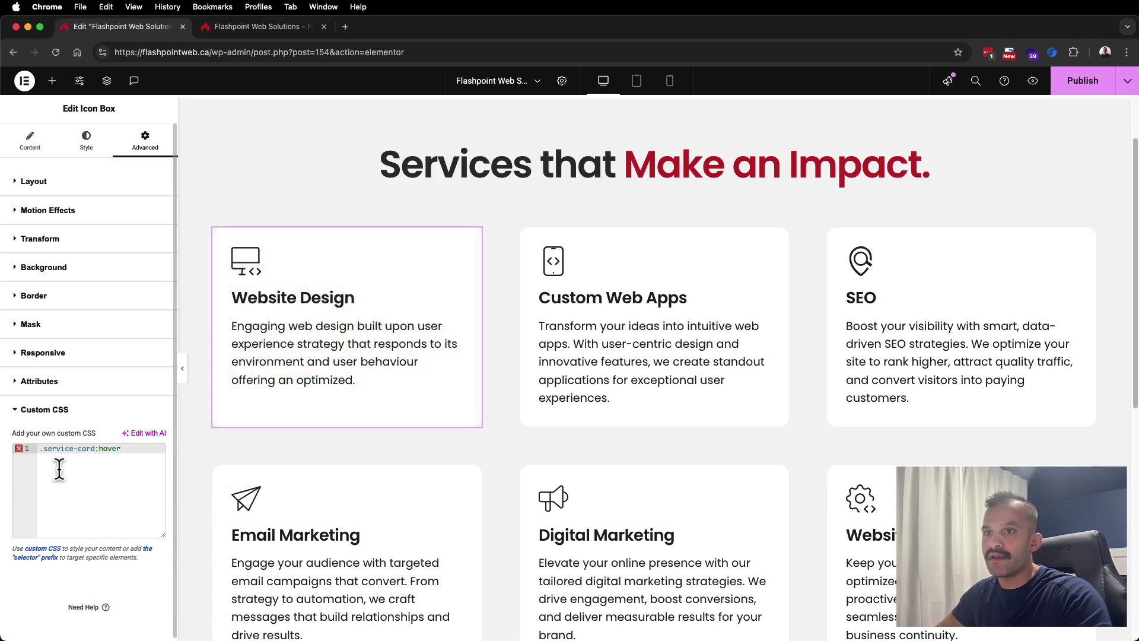
left_click(242, 29)
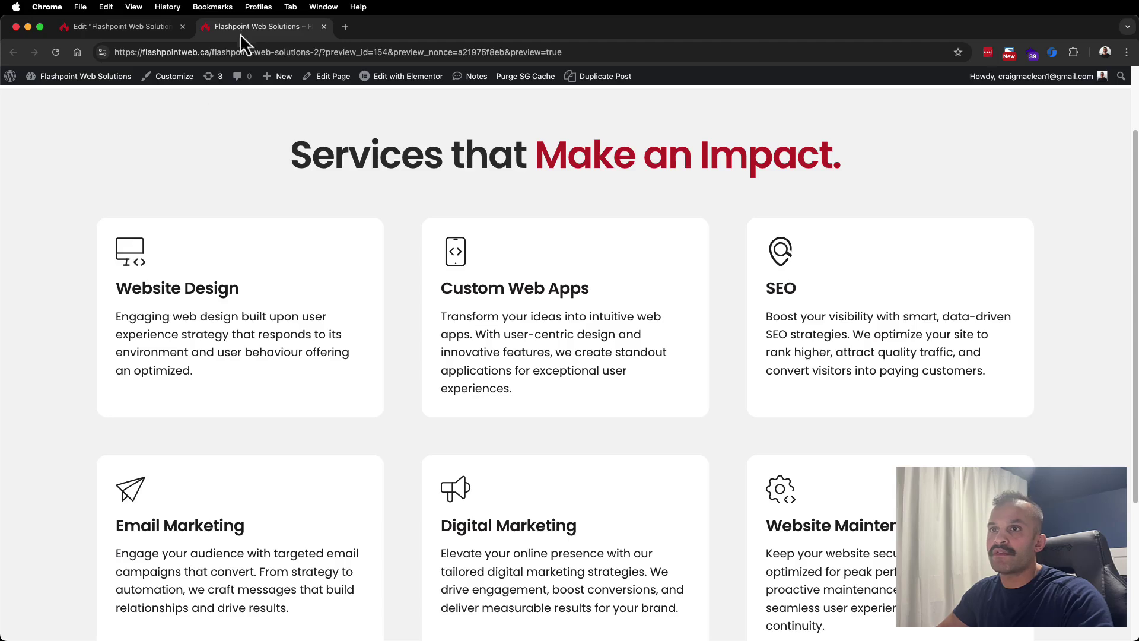
- Inspect the Website Design card's h3 heading, p description and svg icon in developer tools
right_click(150, 286)
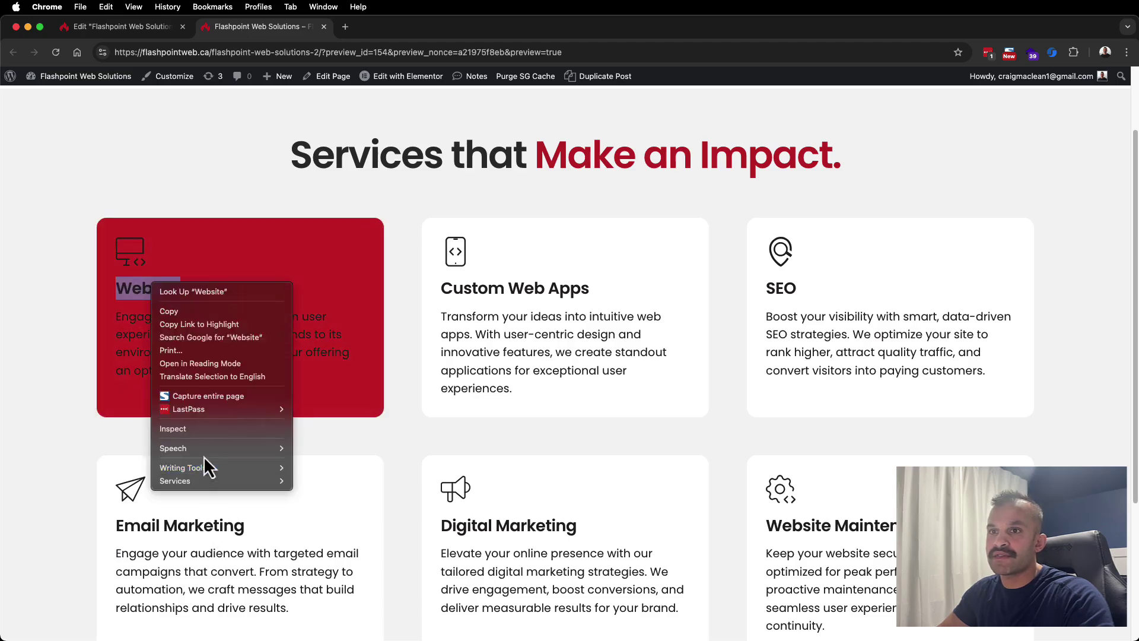
left_click(212, 428)
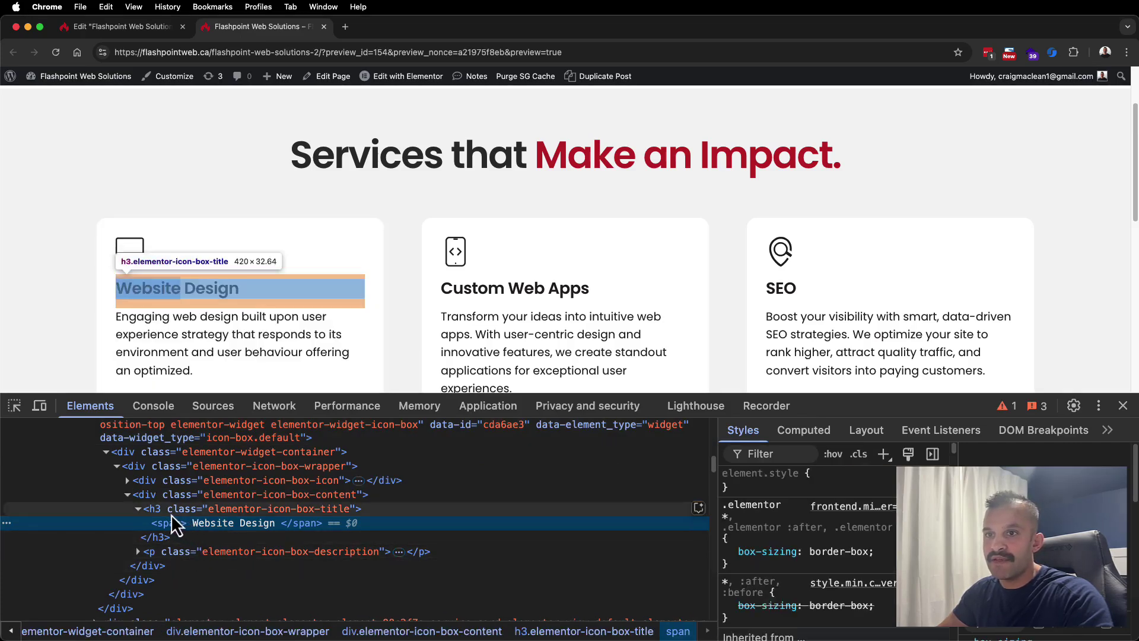
key("Up")
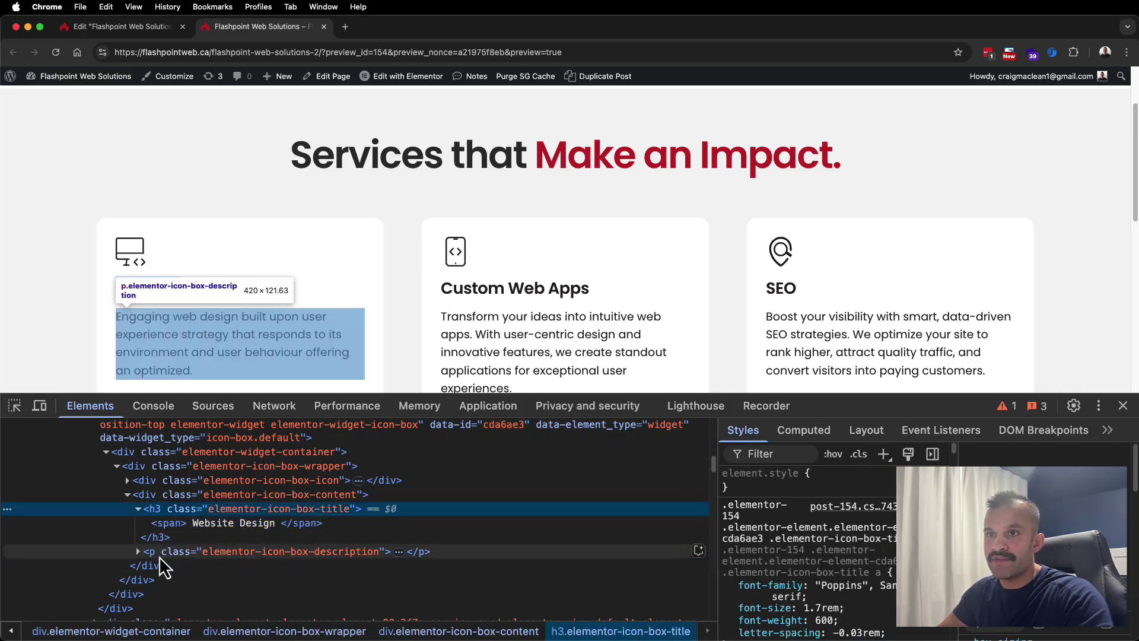
left_click(160, 555)
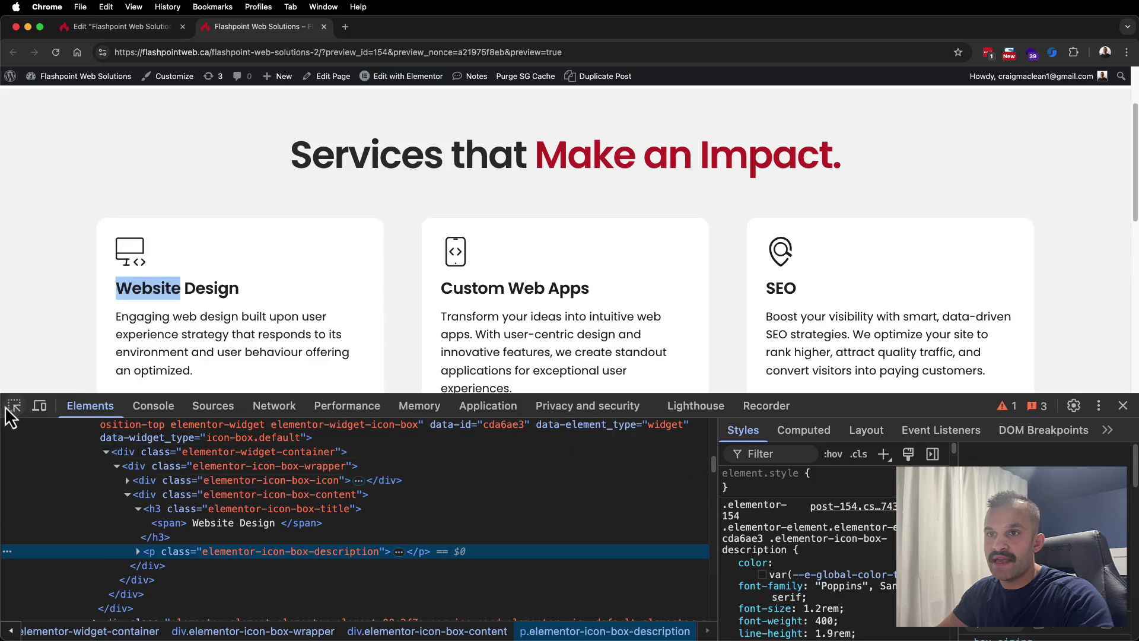
left_click(13, 407)
left_click(131, 261)
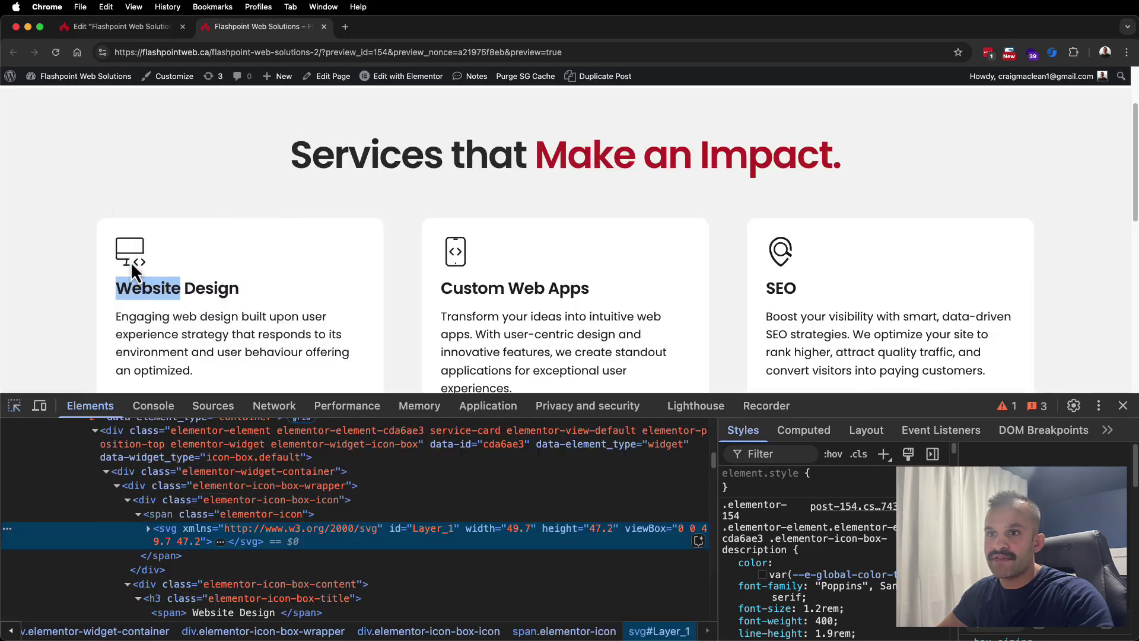
left_click(155, 34)
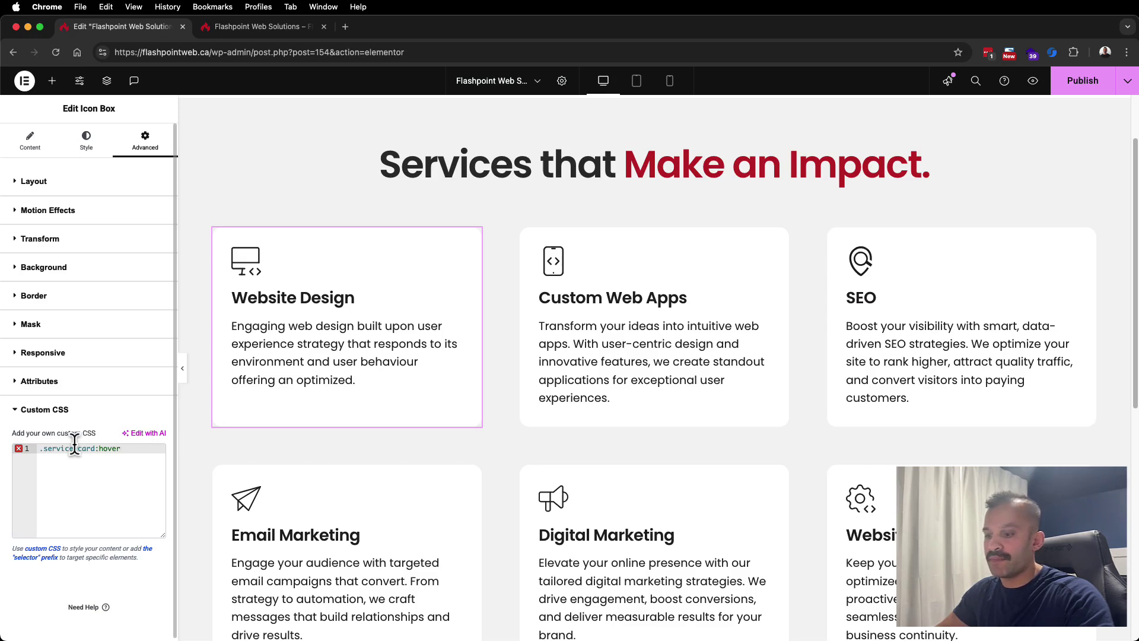
- Add an h3 colour rule under the .service-card:hover selector and preview it on the site
type("h3")
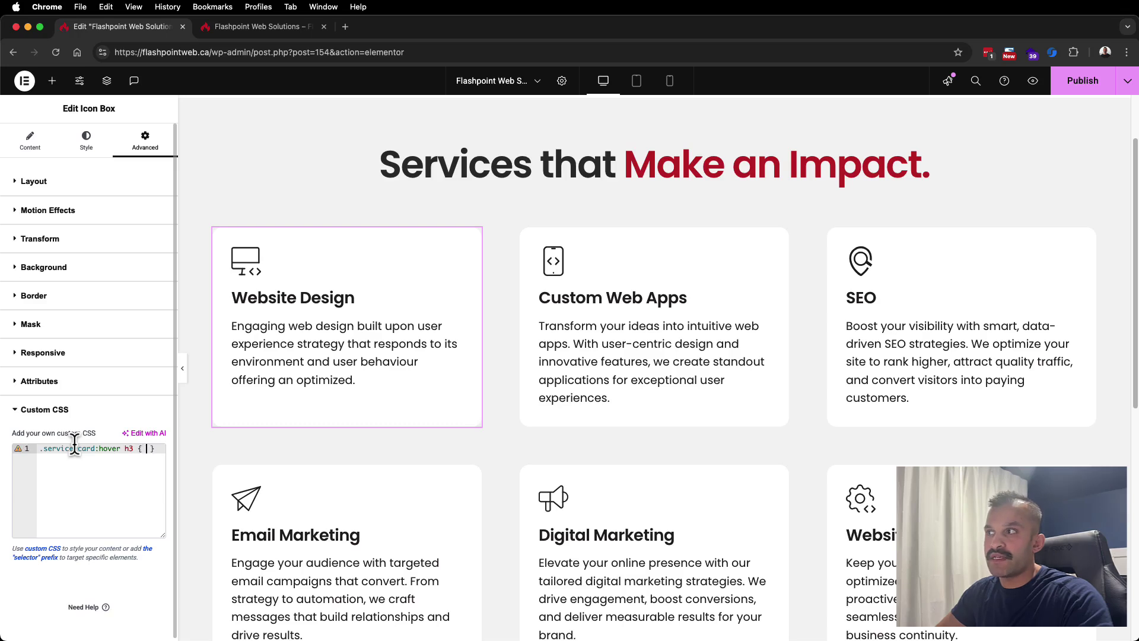
type("{     color: #fff;")
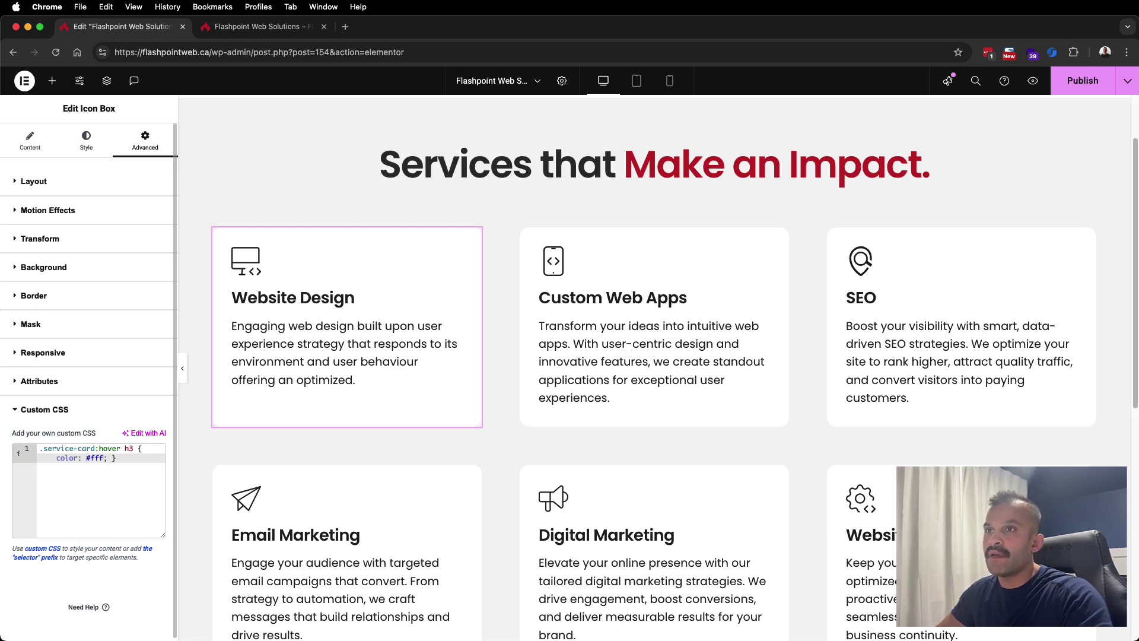
left_click(1033, 81)
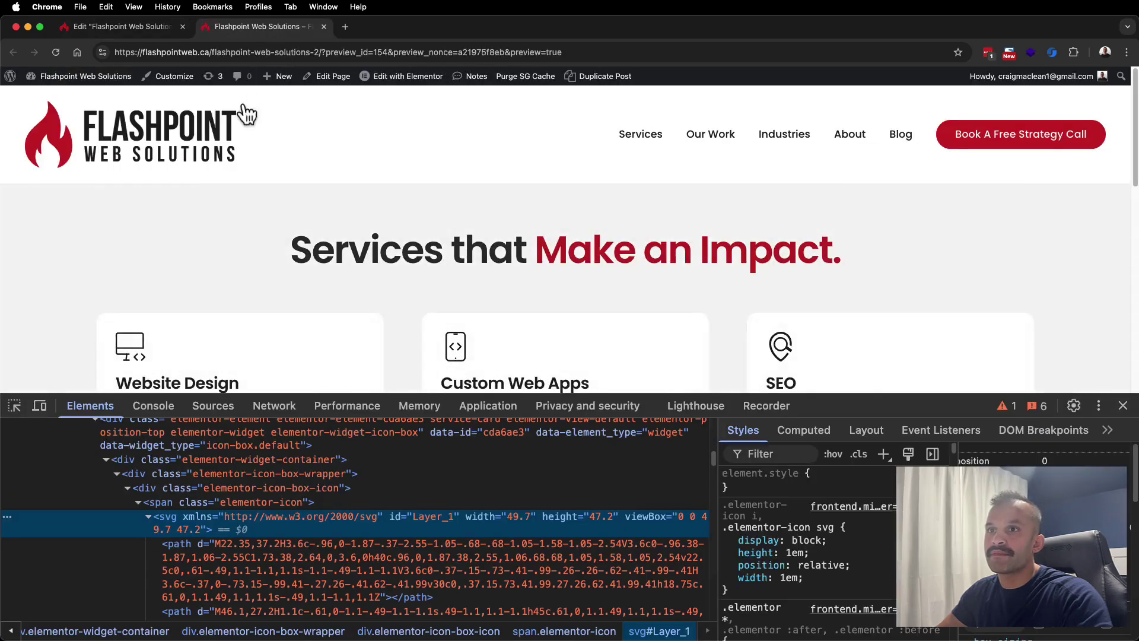
scroll(202, 197, "down", 3)
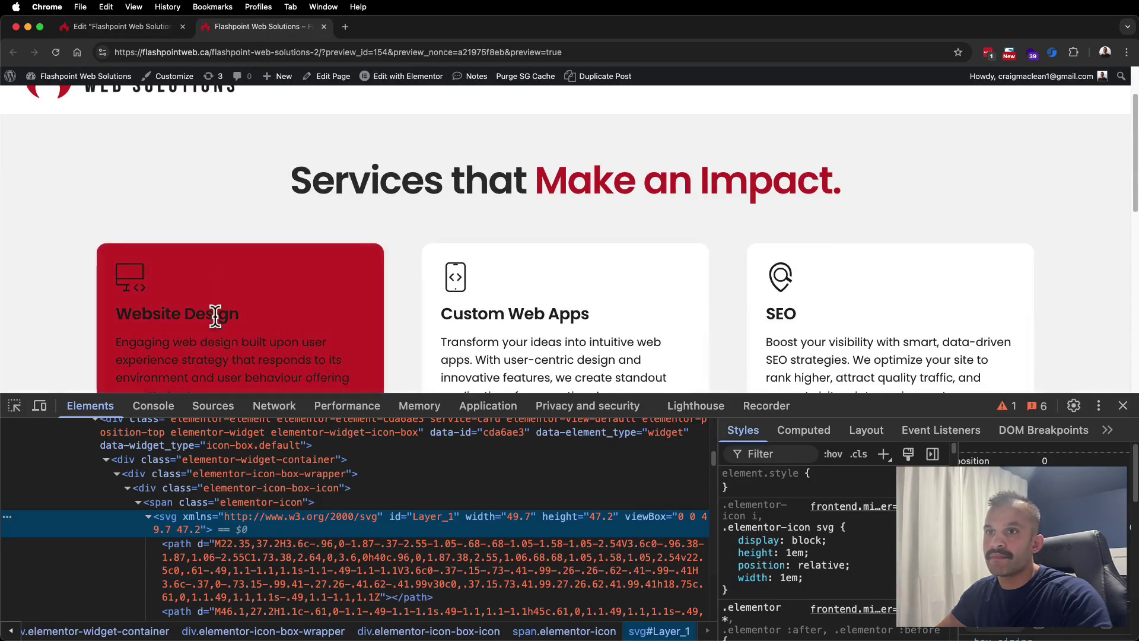
left_click(111, 27)
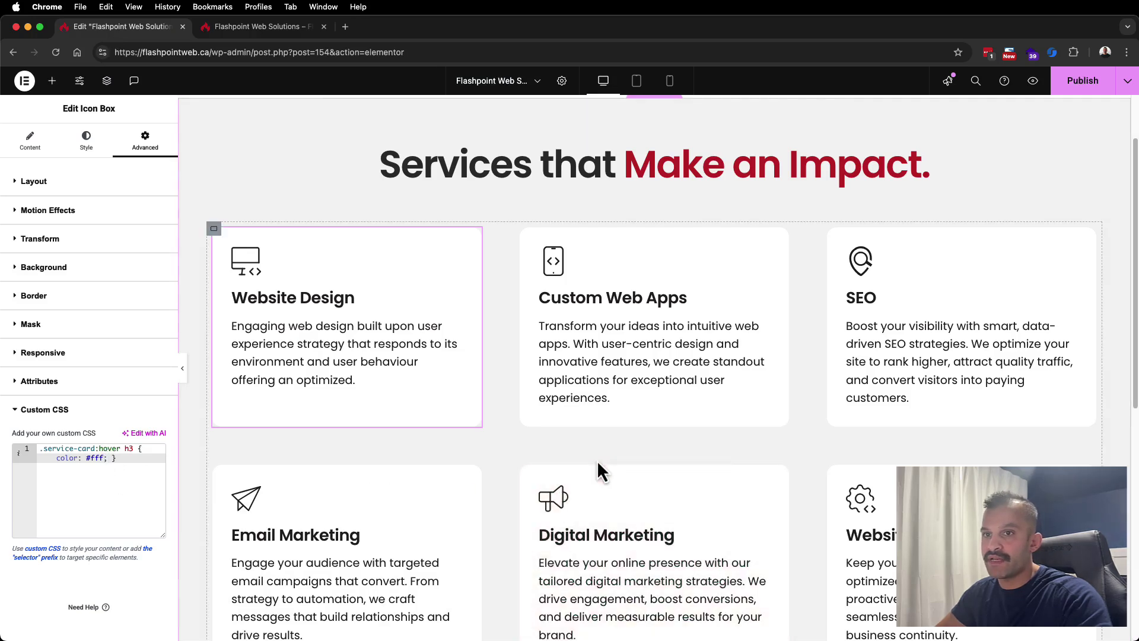
- Make the heading colour #fff !important and check the white title in the refreshed preview
type("impor")
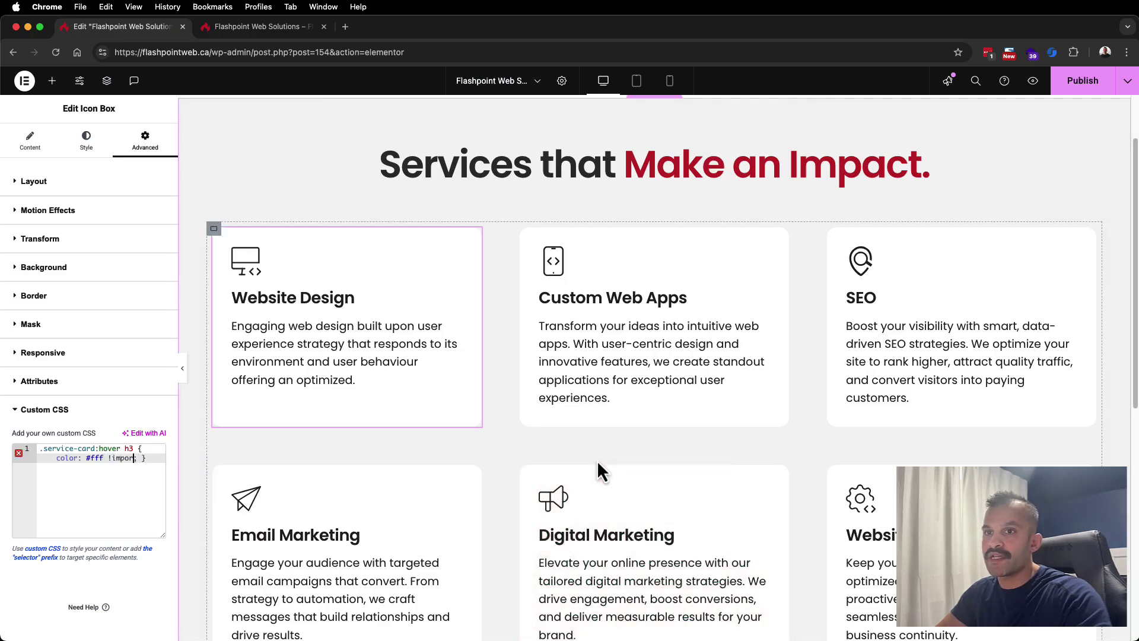
type("tant")
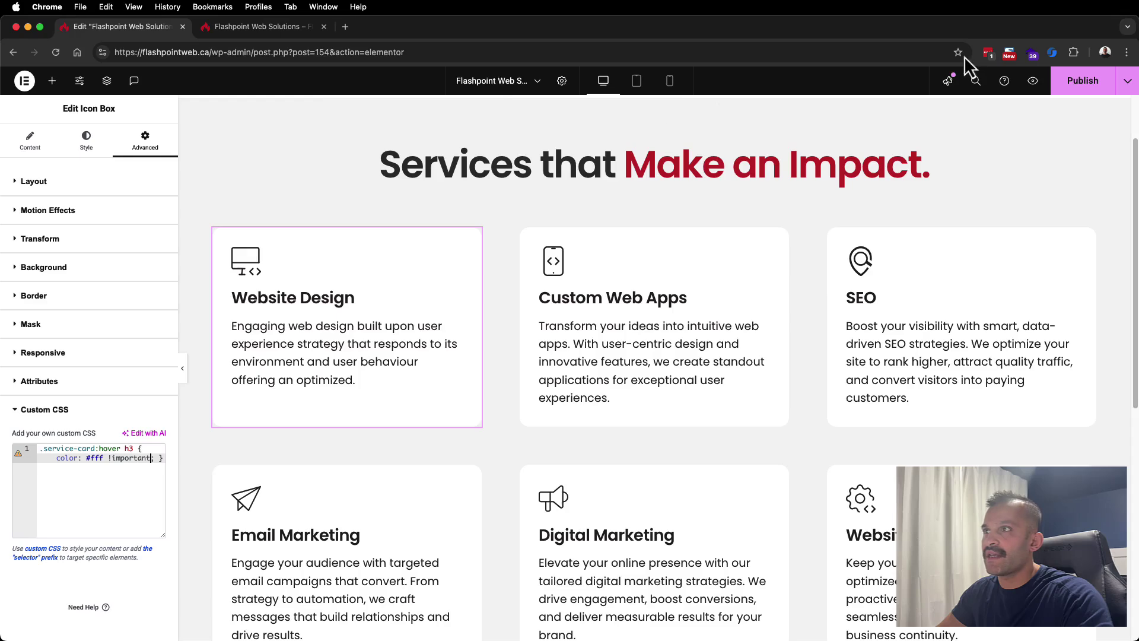
left_click(1033, 82)
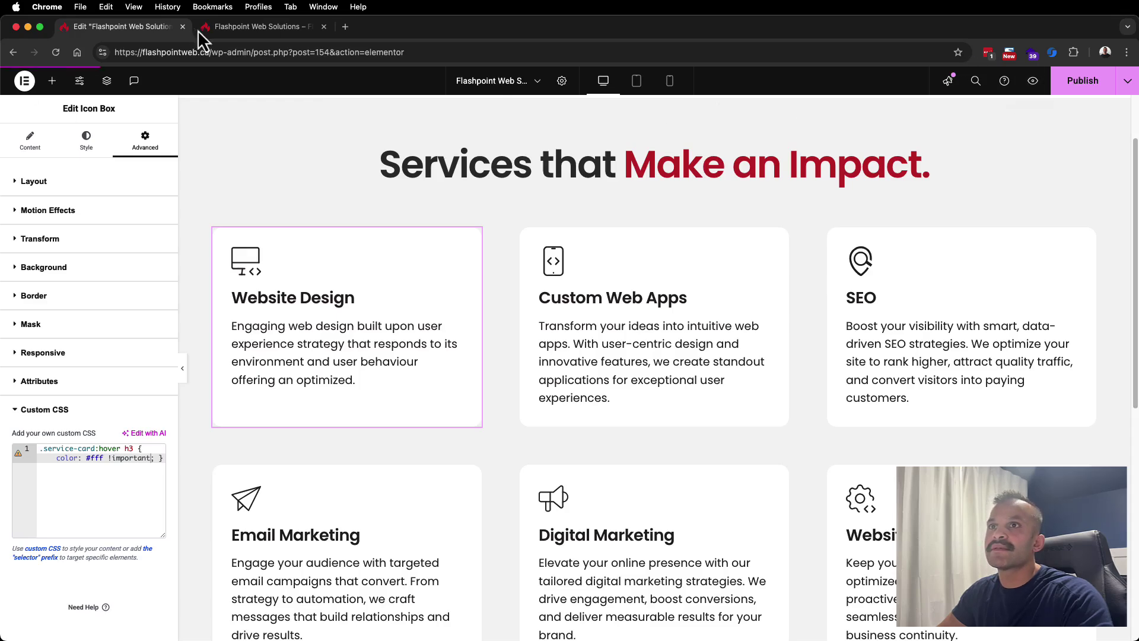
left_click(200, 27)
scroll(107, 233, "down", 5)
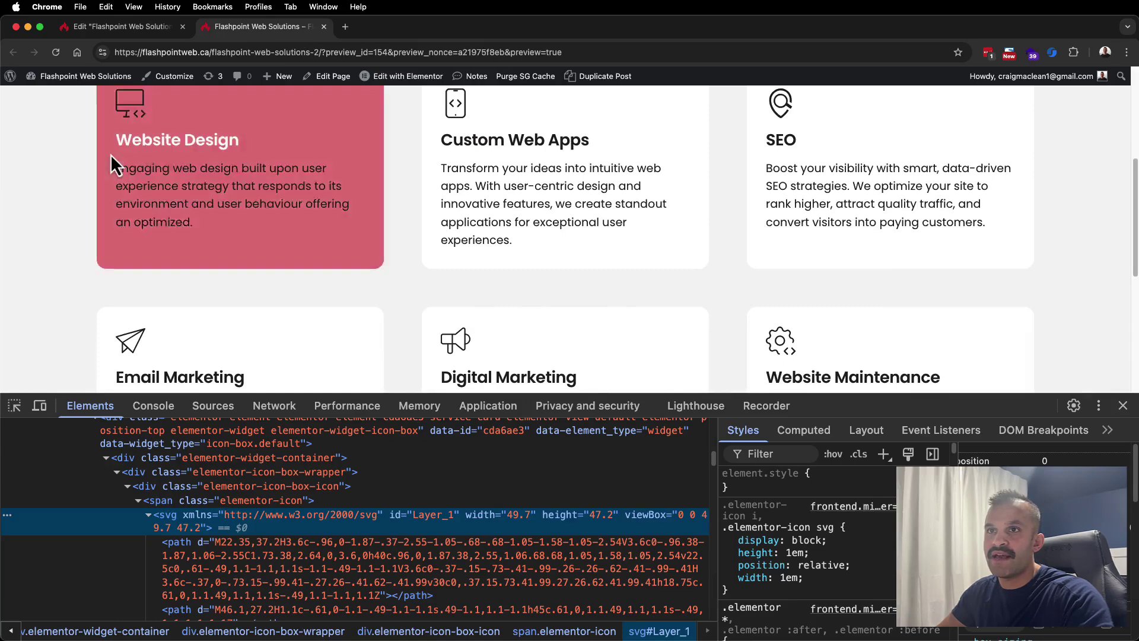
- Add a .service-card:hover p selector to the white colour rule and preview it
left_click(150, 23)
left_click(160, 458)
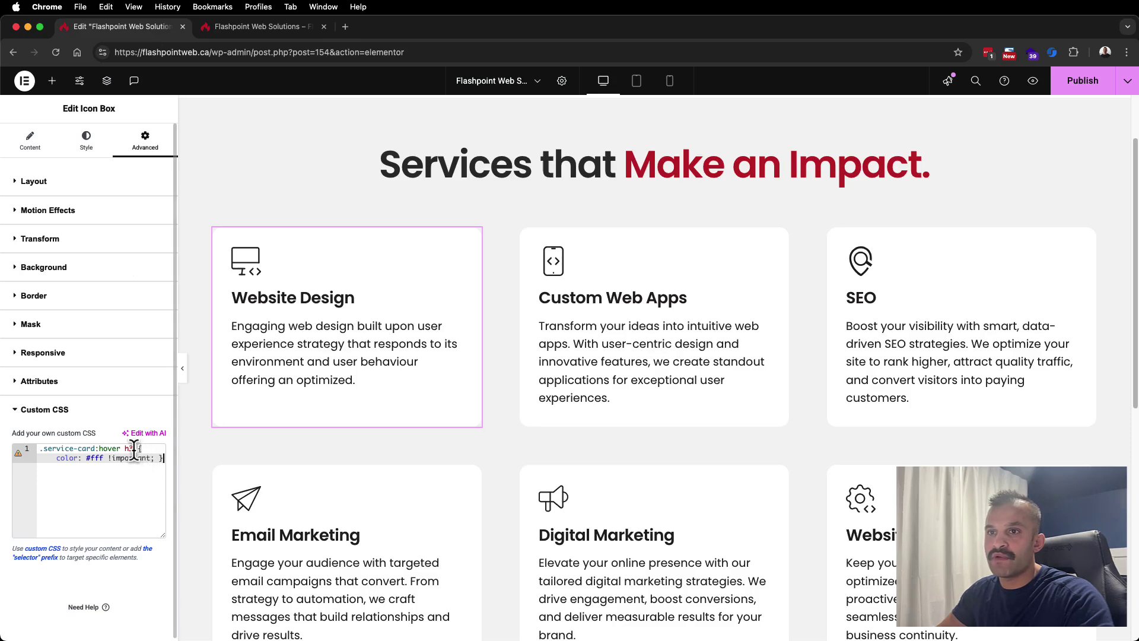
left_click_drag(134, 449, 34, 454)
key("super+c")
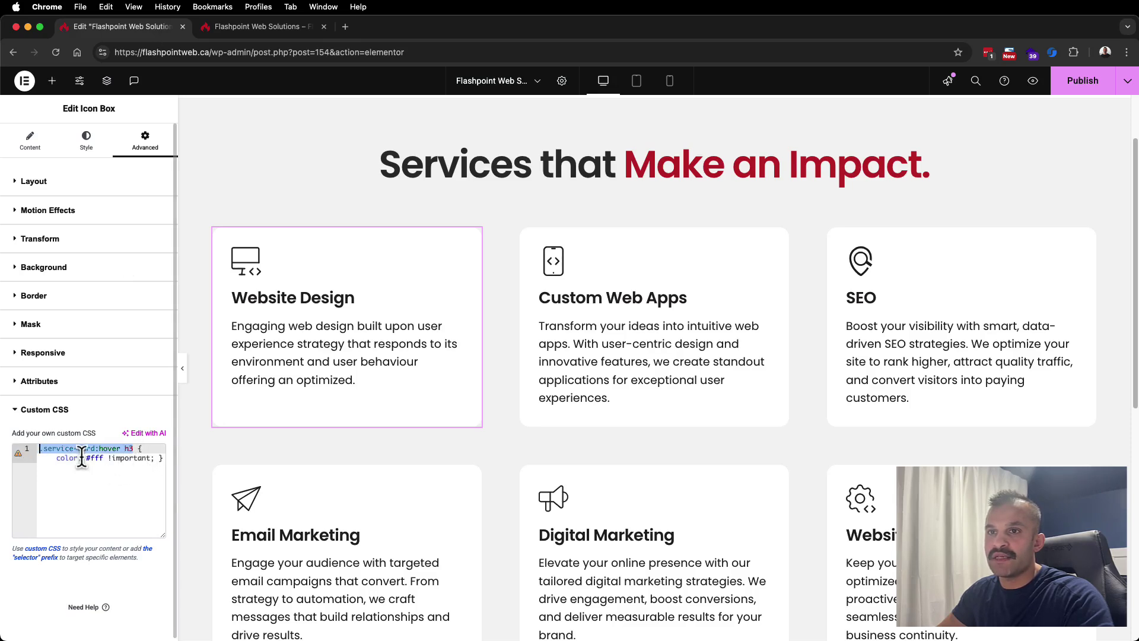
left_click(132, 457)
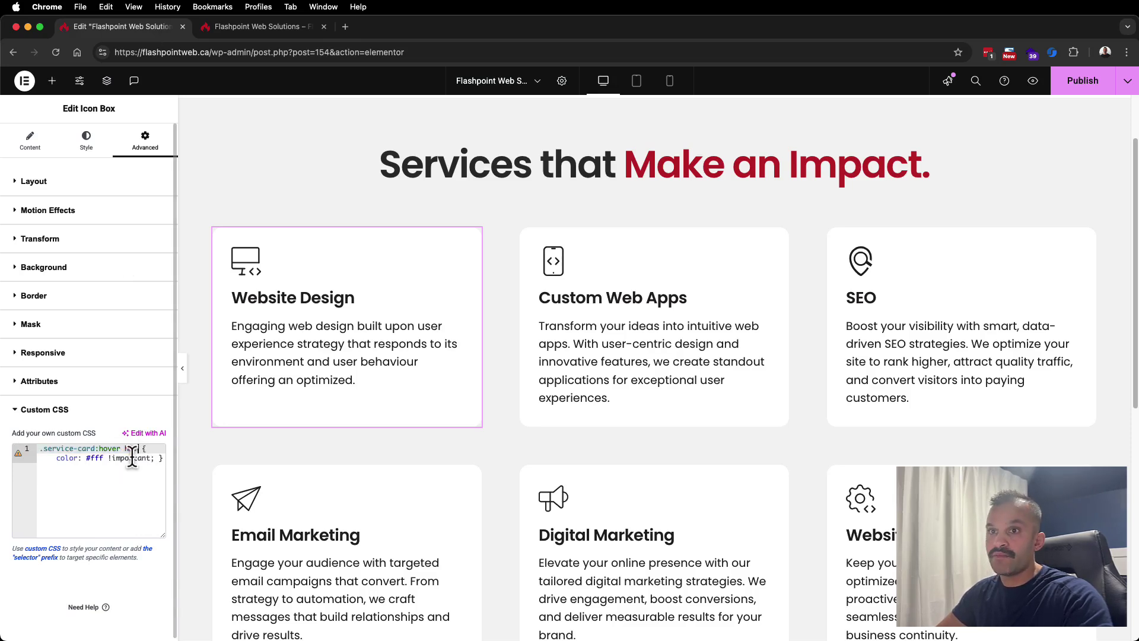
key("Return")
key("super+v")
type("p")
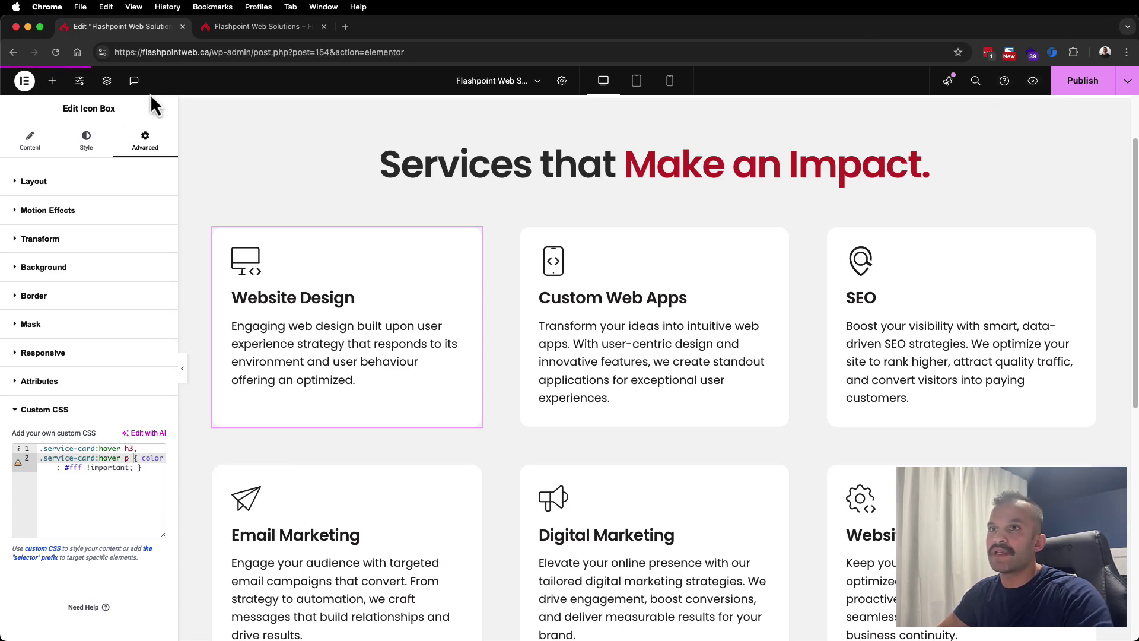
left_click(236, 31)
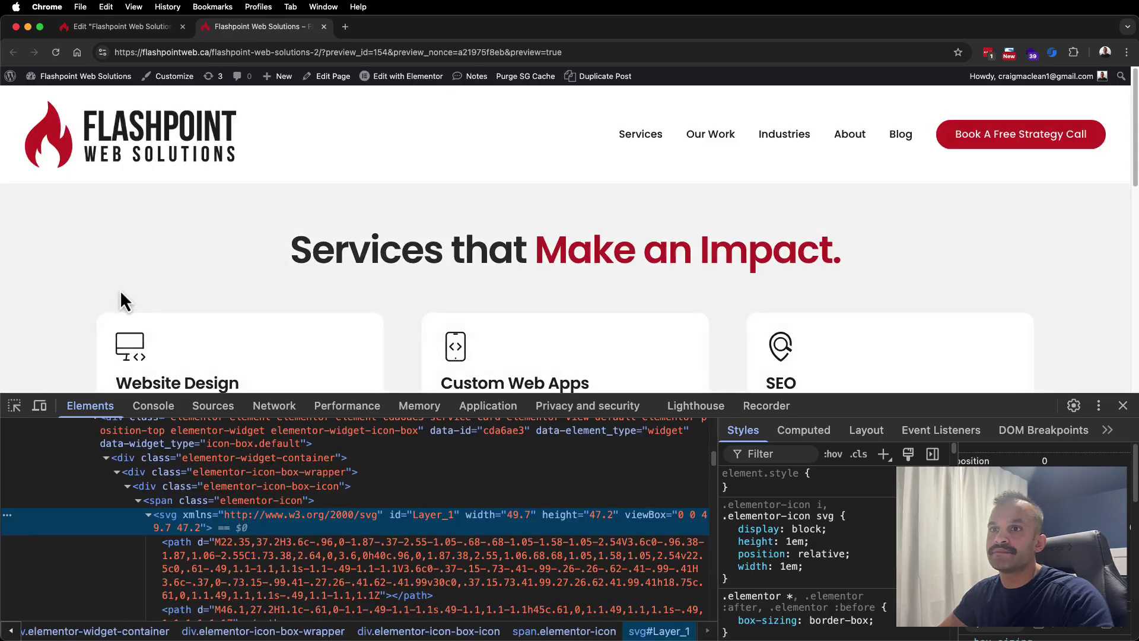
scroll(61, 272, "down", 3)
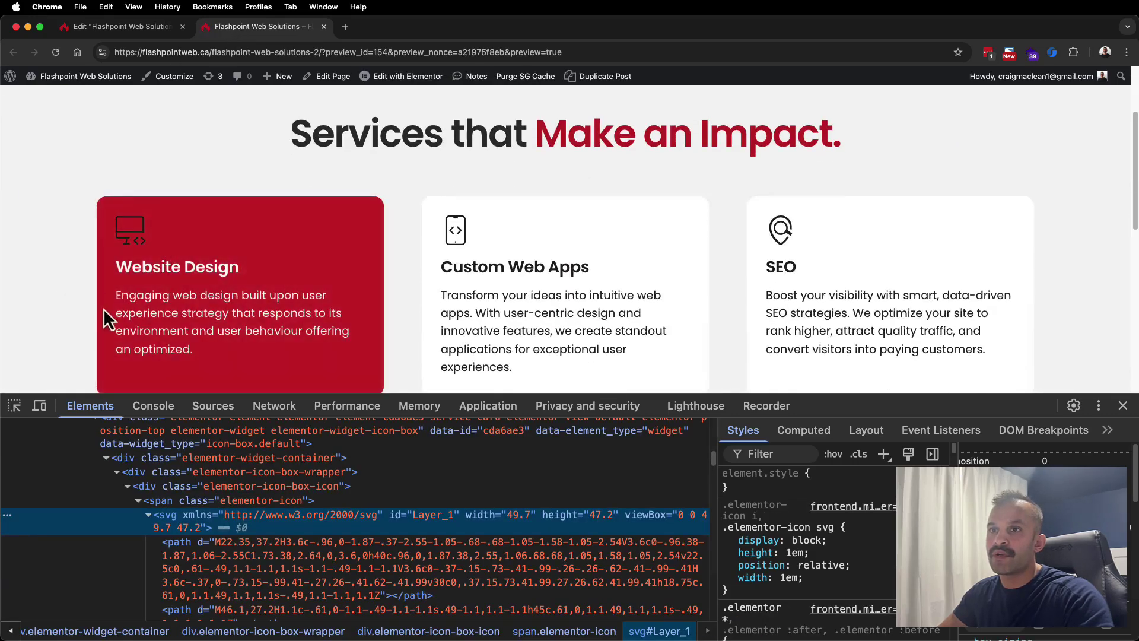
- Add a .service-card:hover svg selector as well and reload the preview to check the icon
left_click(125, 29)
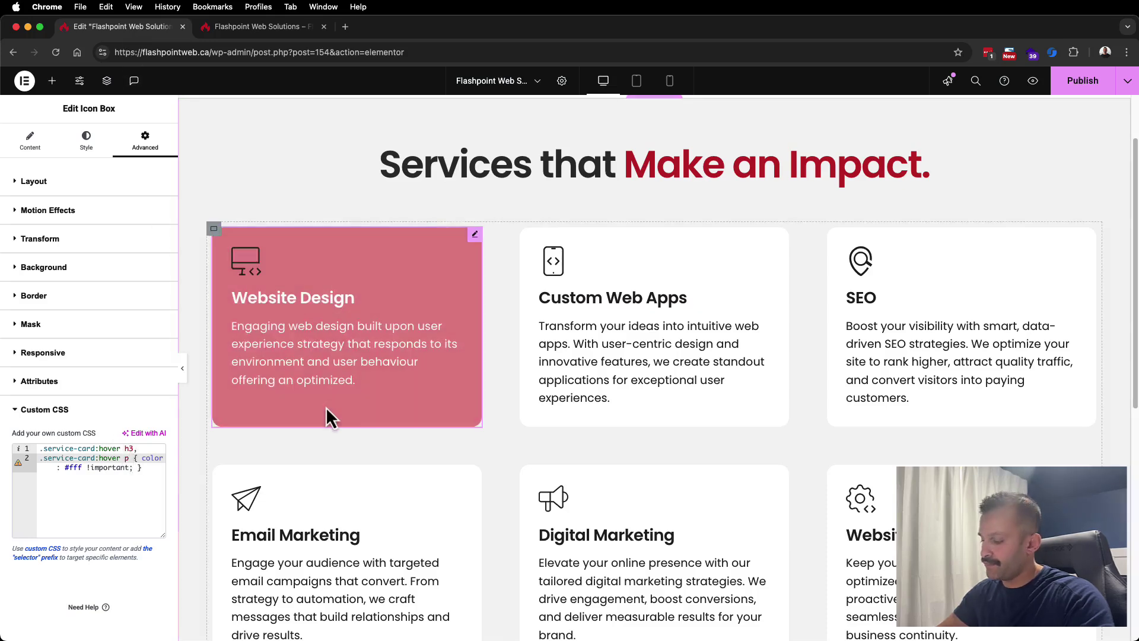
type(",")
key("Return")
key("super+v")
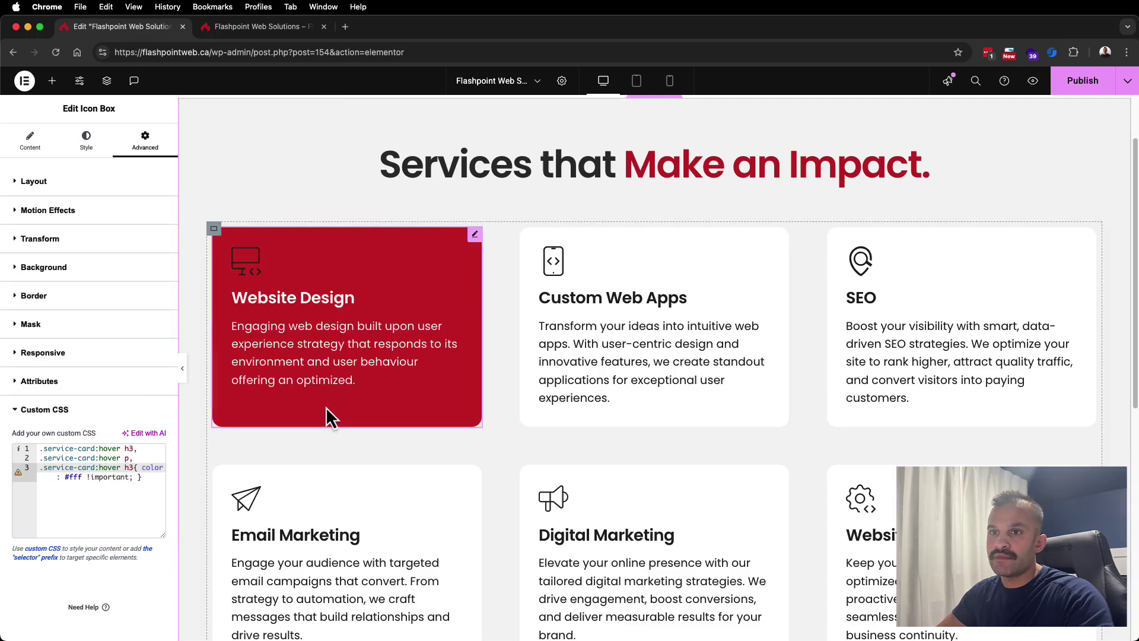
key("BackSpace")
key("BackSpace")
type("svg")
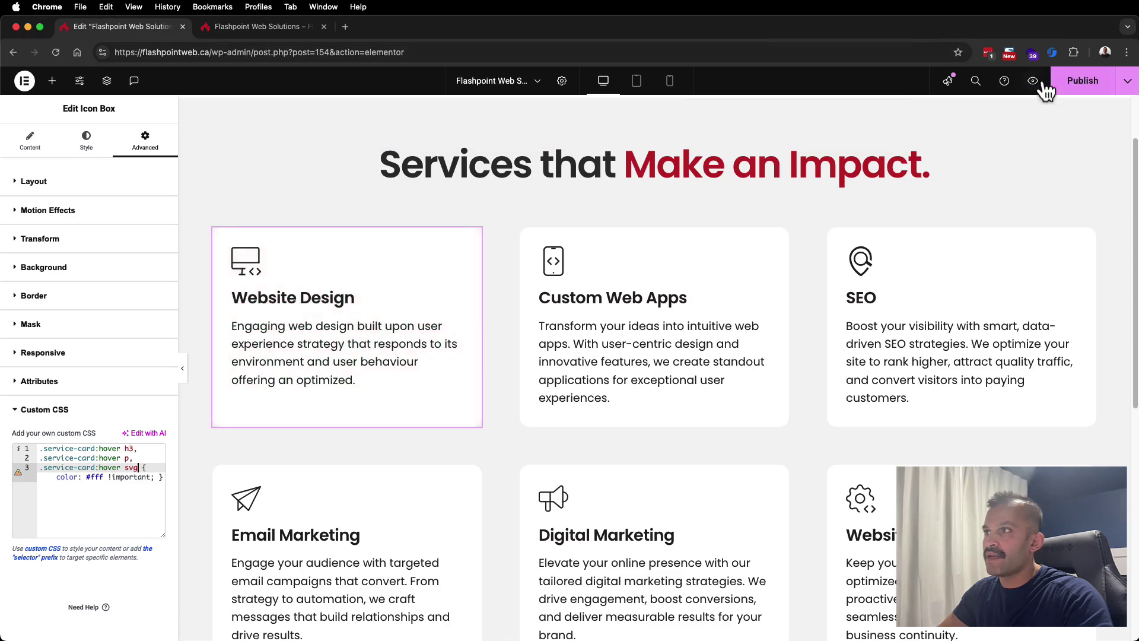
left_click(268, 28)
key("super+r")
scroll(59, 232, "down", 5)
scroll(44, 226, "up", 3)
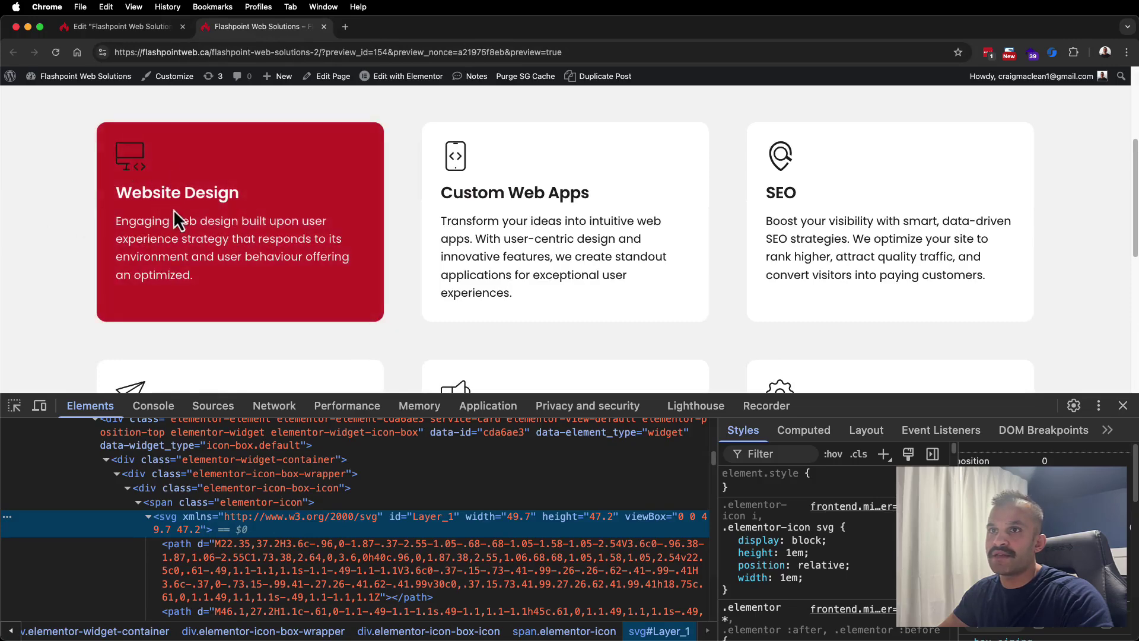
left_click(116, 28)
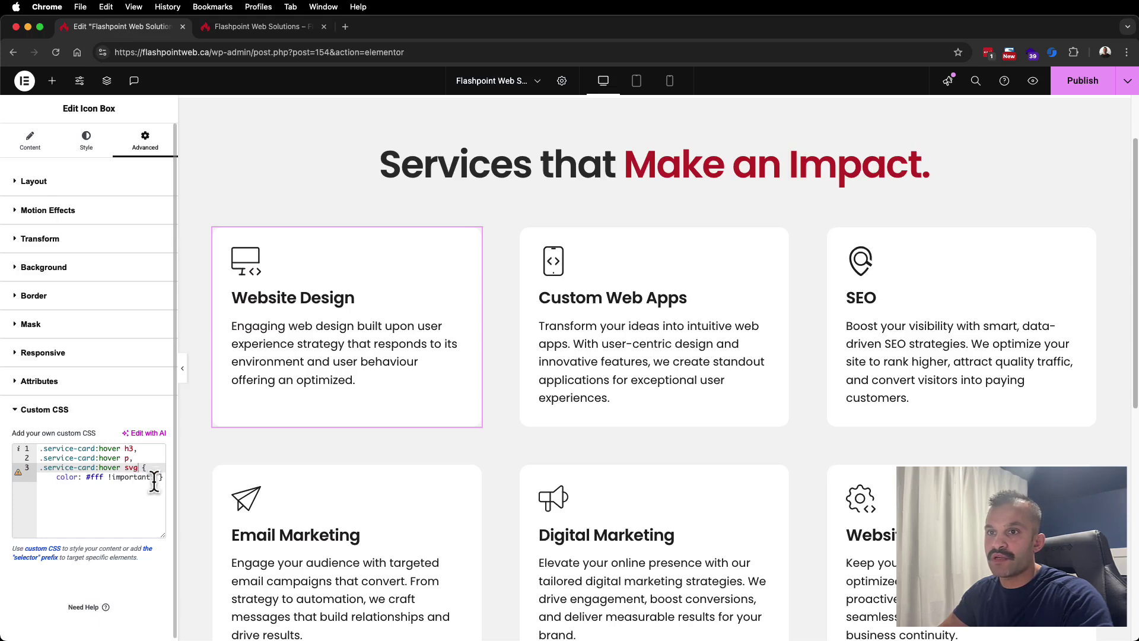
- Add 'fill: #fff !important;' to the hover rule and preview the icon fill
type(";")
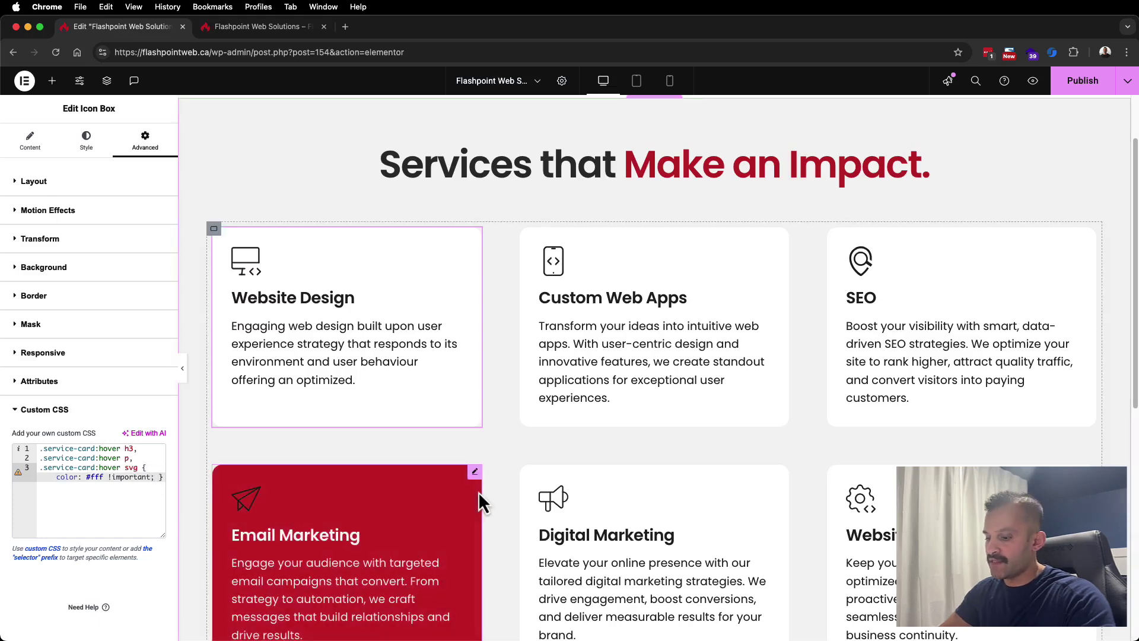
key("Return")
type("fi")
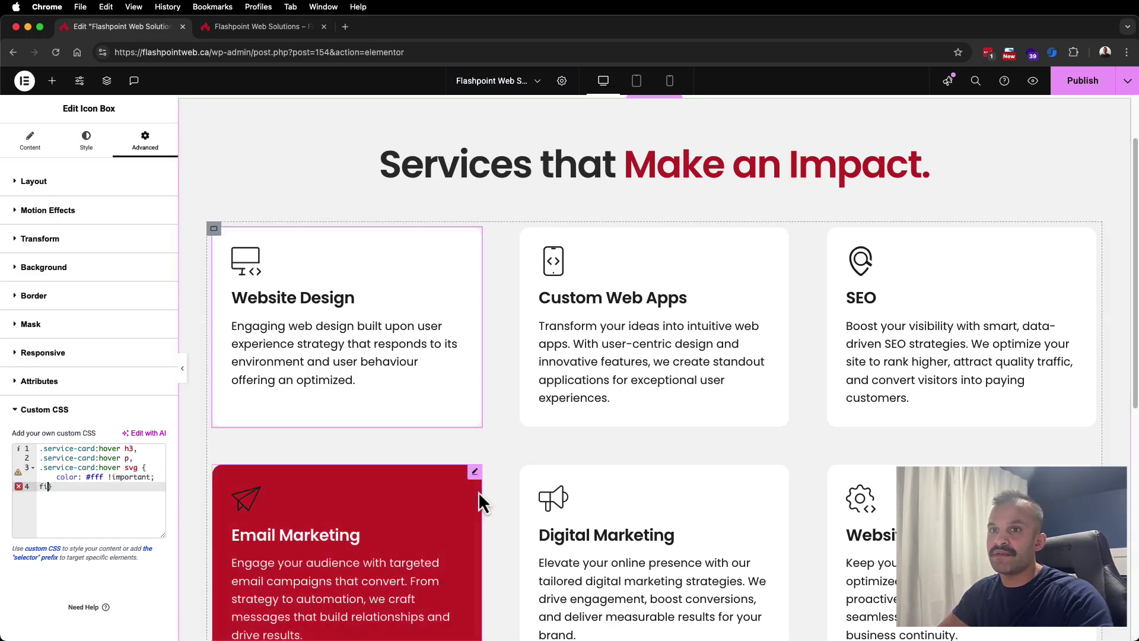
type("ll: #fff !important;")
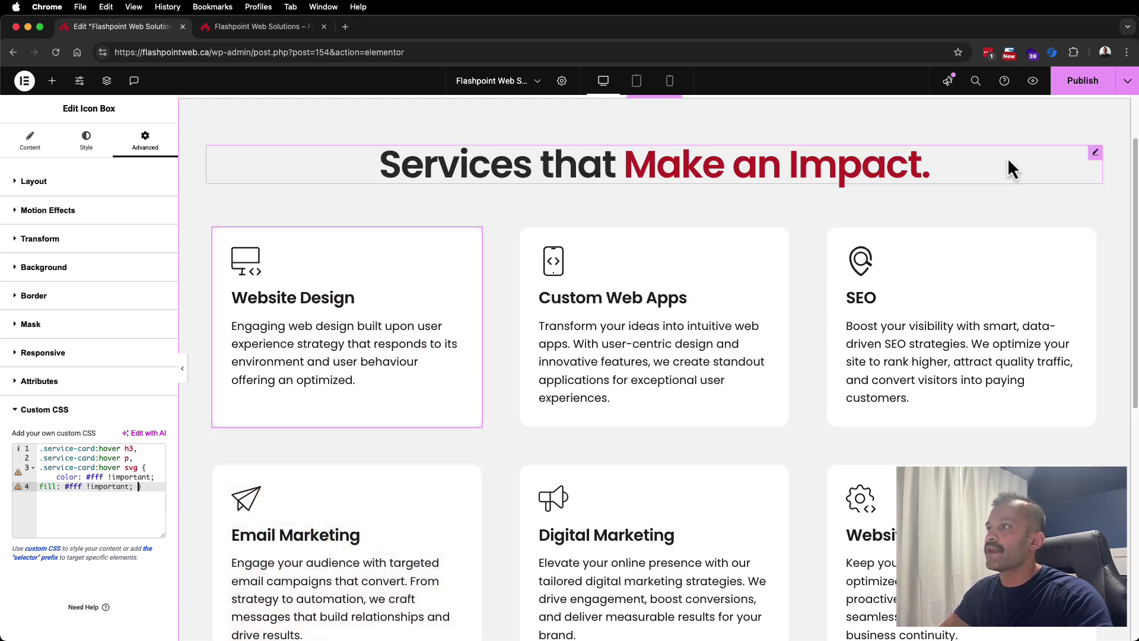
left_click(1033, 83)
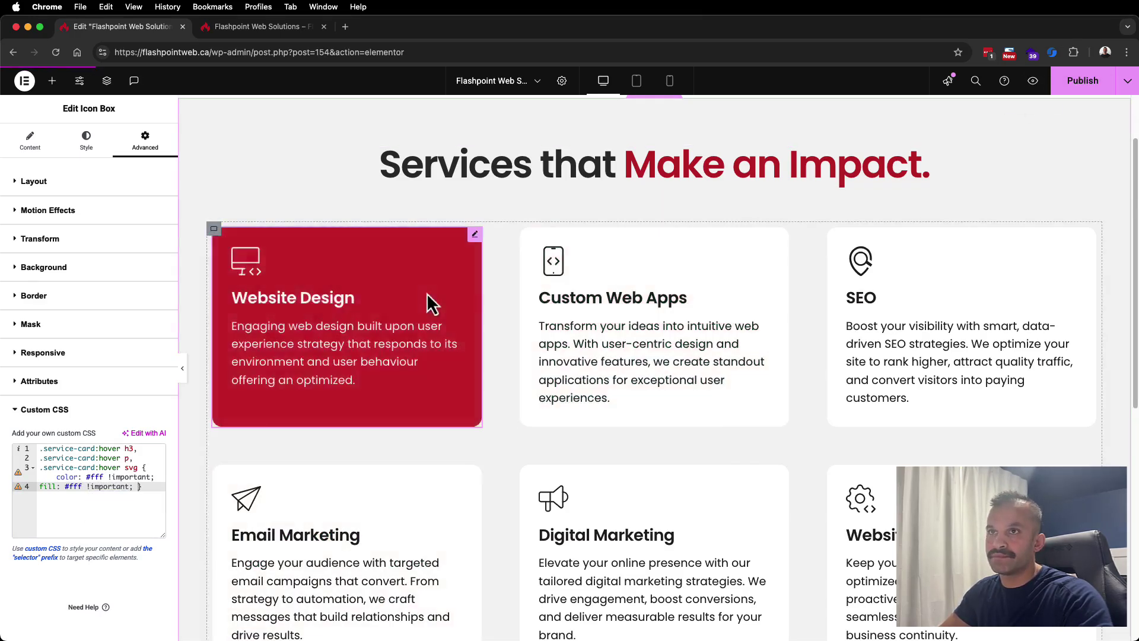
scroll(57, 225, "down", 3)
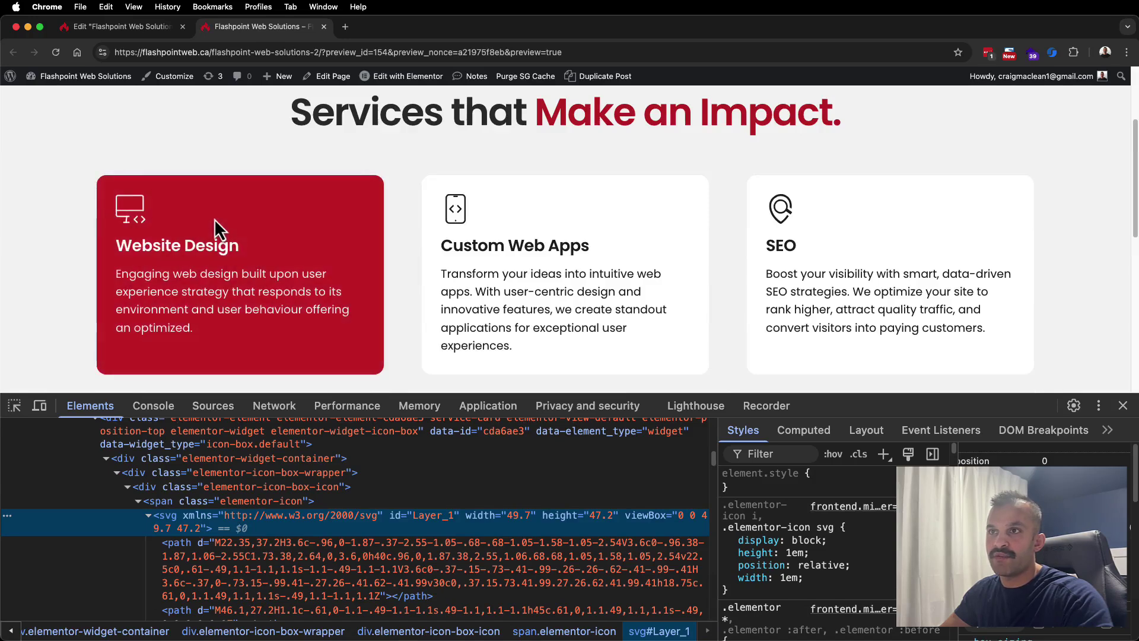
left_click(102, 28)
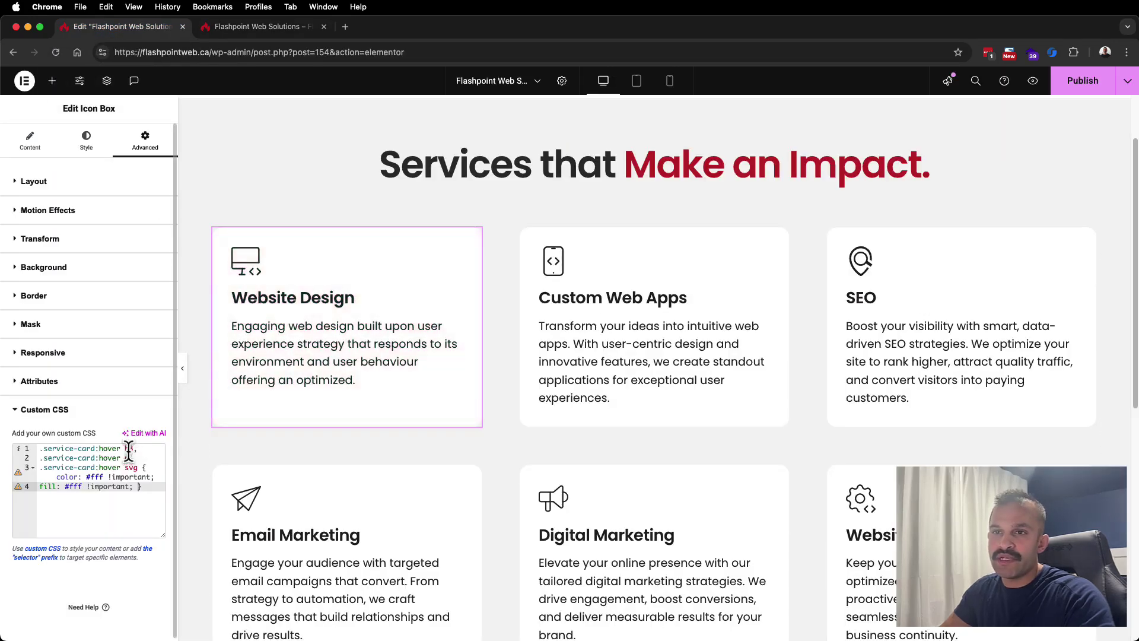
left_click(38, 449)
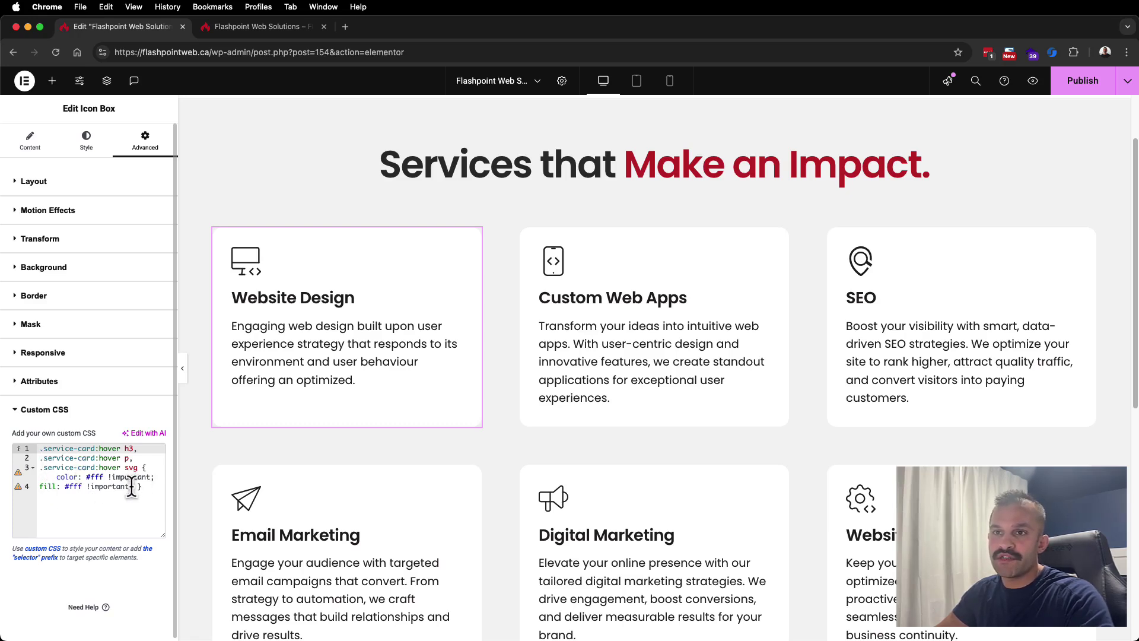
left_click_drag(132, 487, 89, 486)
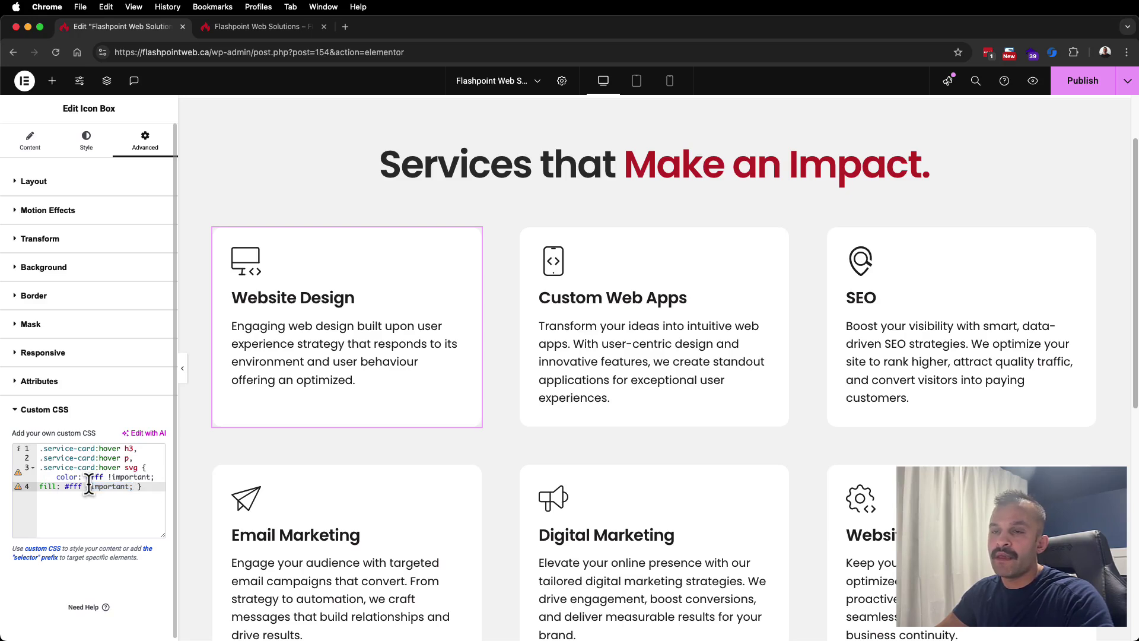
- Reload the site preview and hover Website Design to confirm white icon, title and text on red
left_click(256, 30)
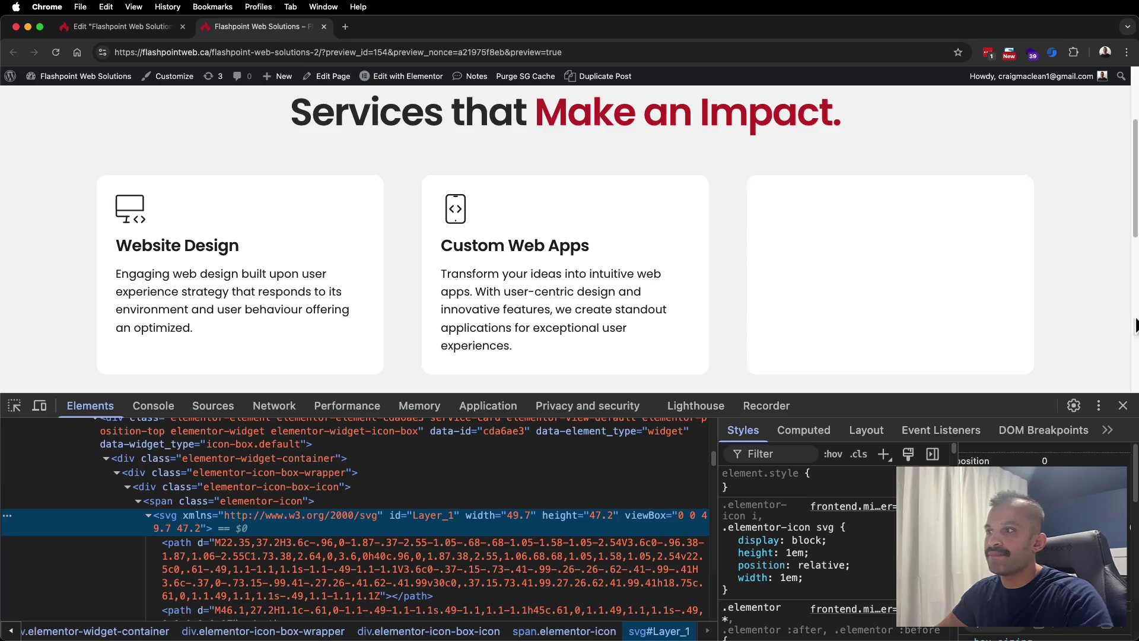
left_click(1124, 406)
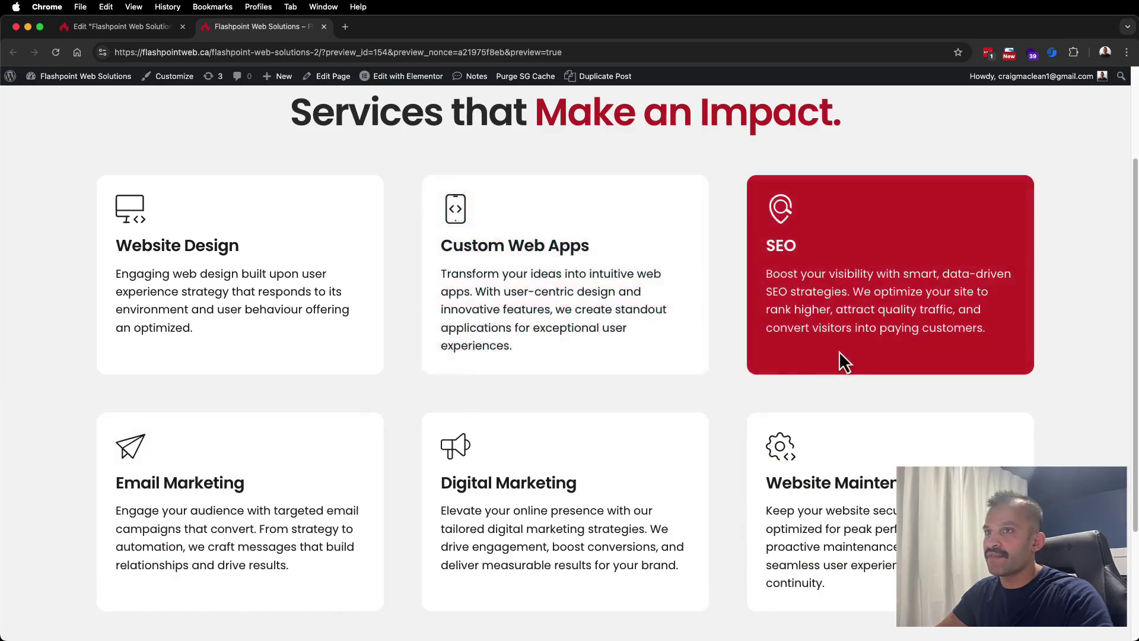
left_click(146, 29)
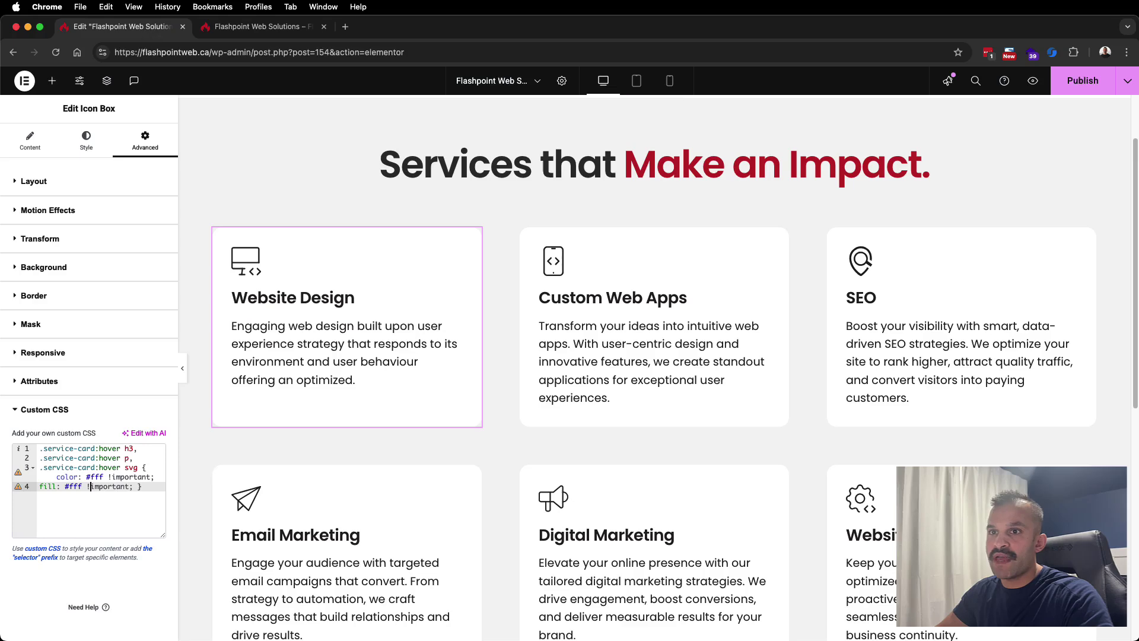
left_click(256, 27)
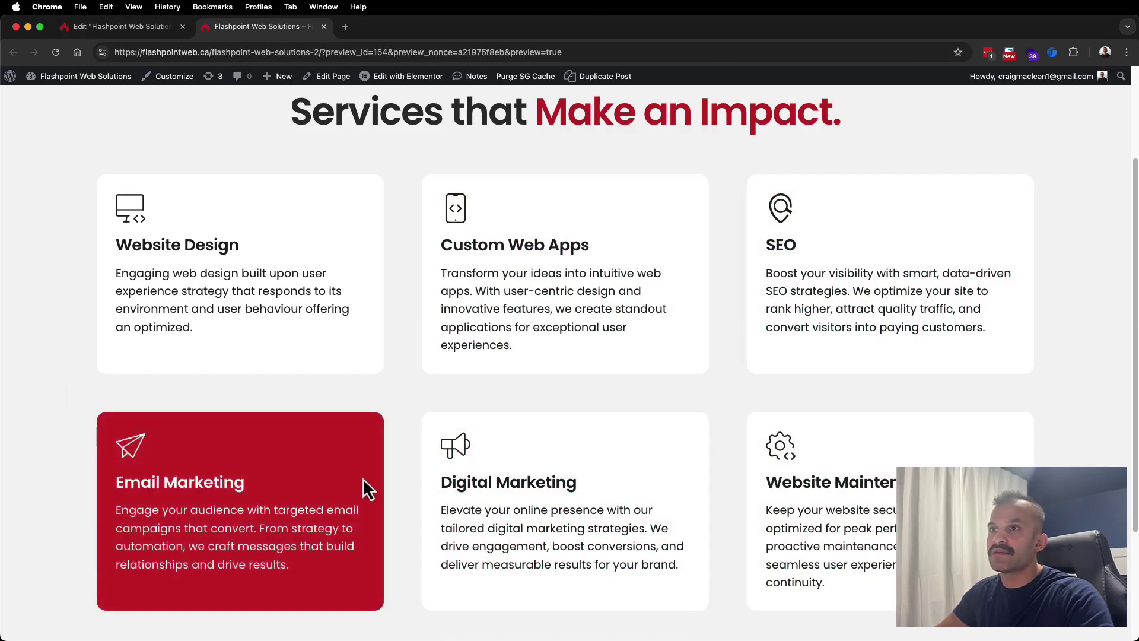
left_click(116, 26)
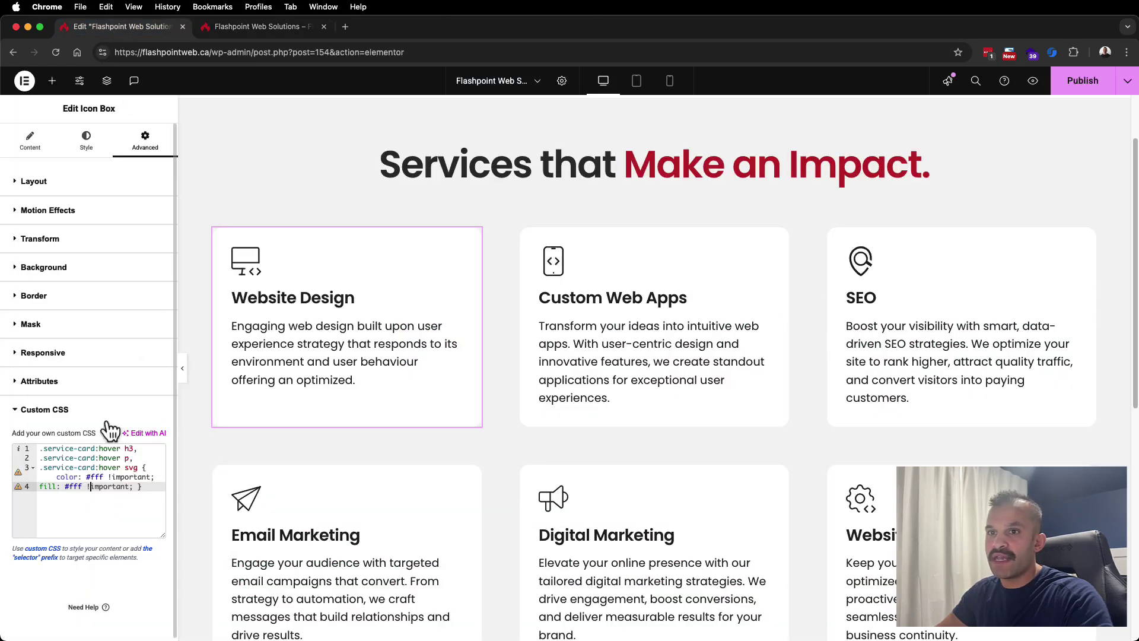
left_click_drag(95, 448, 37, 449)
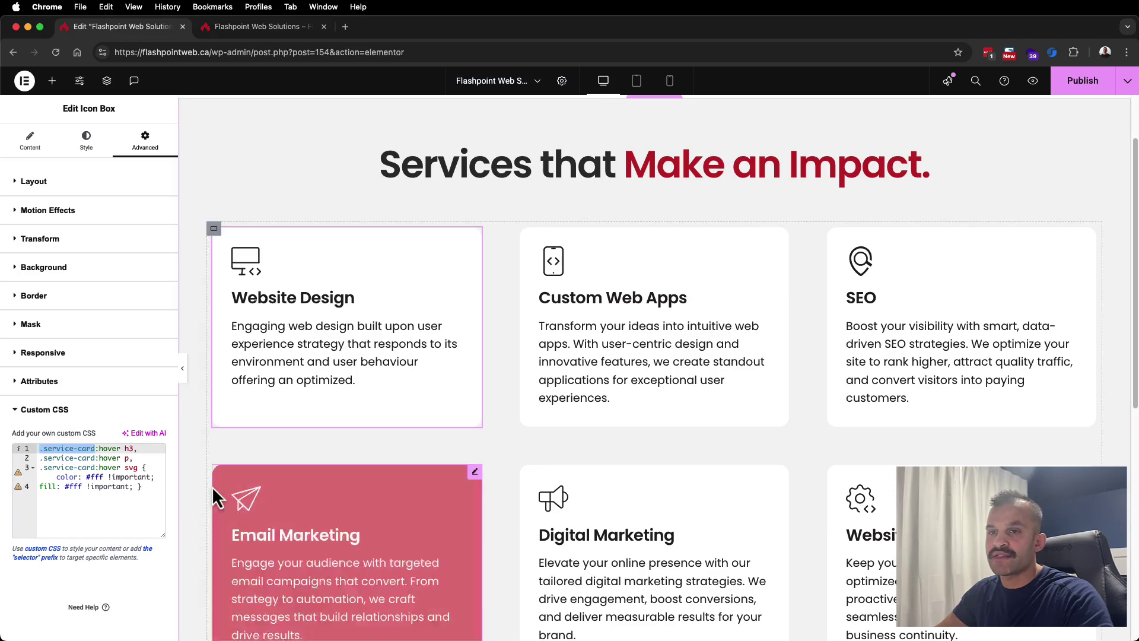
left_click(242, 29)
left_click(135, 25)
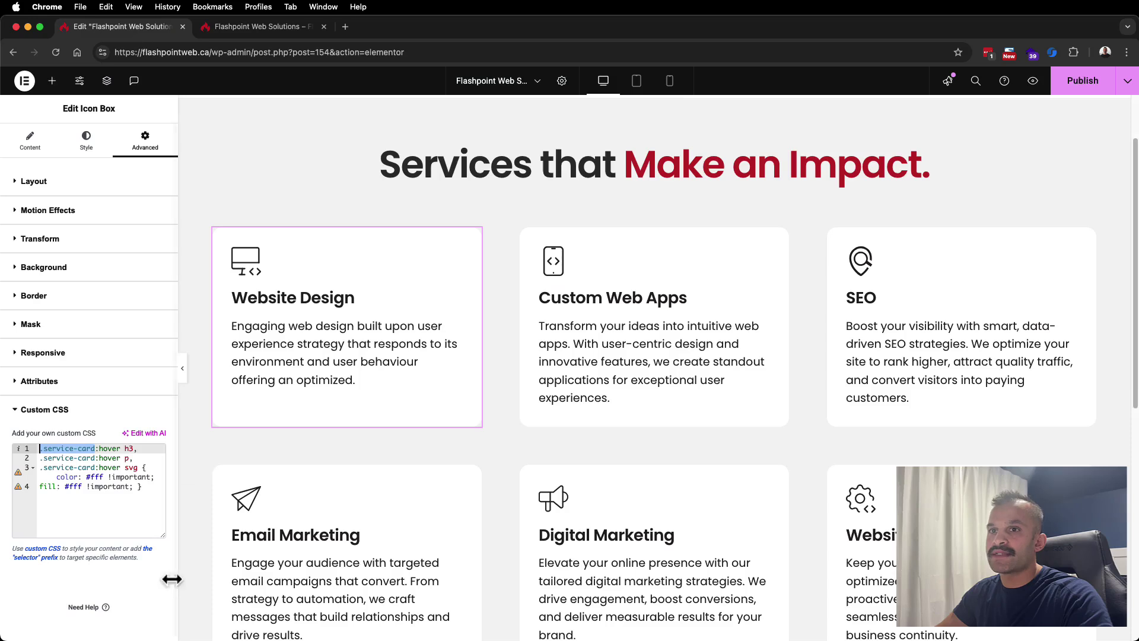
left_click(146, 487)
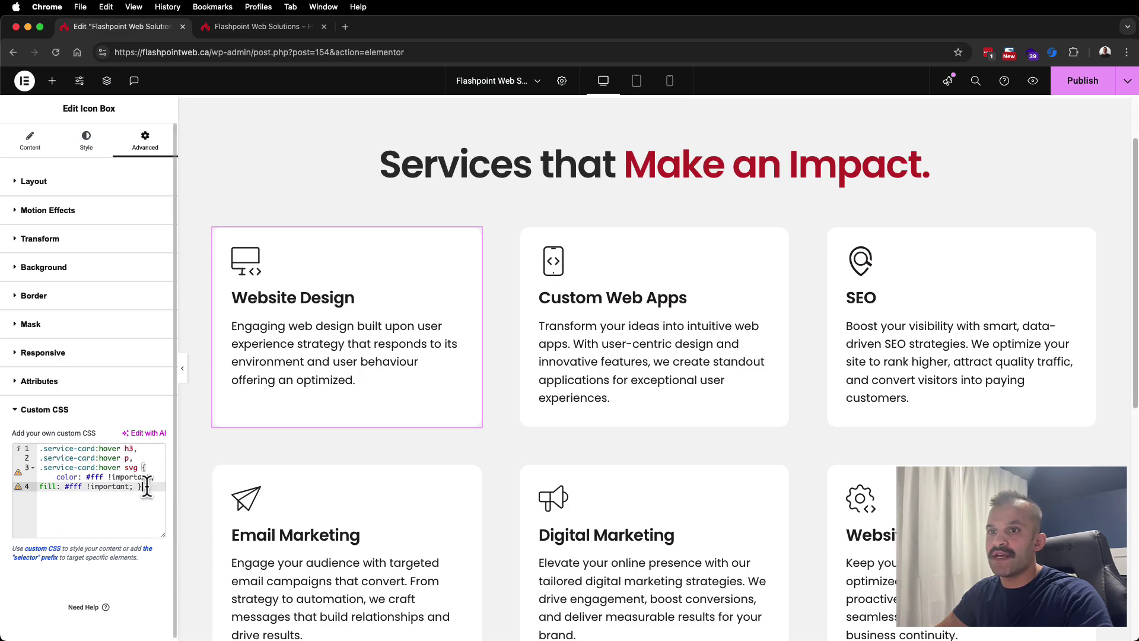
left_click(272, 26)
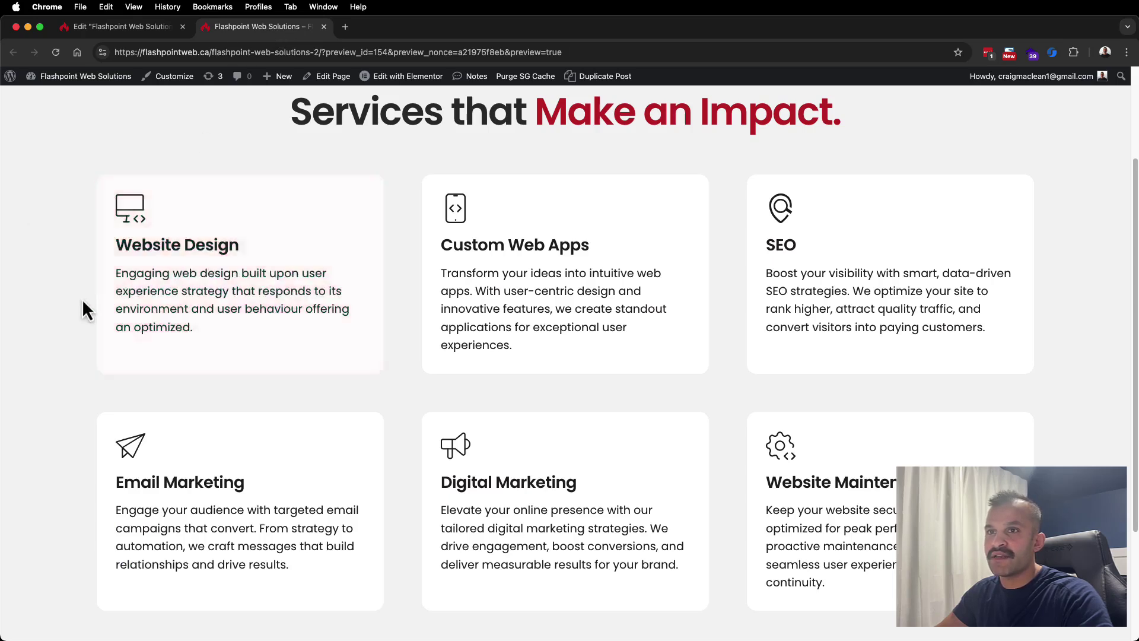
key("super+r")
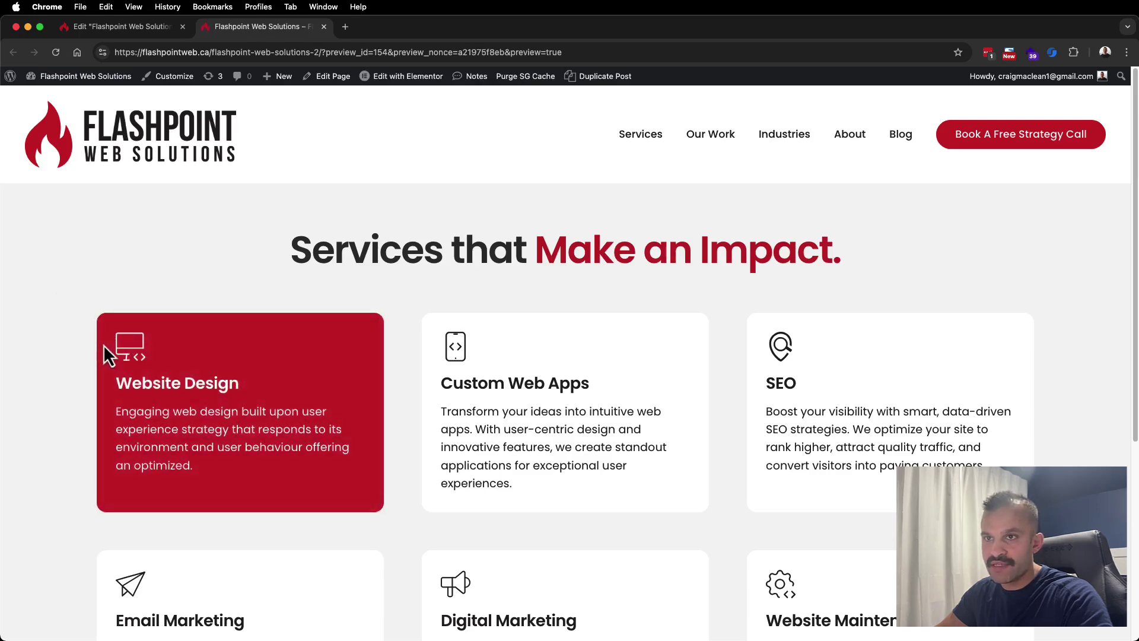
- Back in the editor, view the card's hover background: red colour, 0.5 s transition
left_click(116, 26)
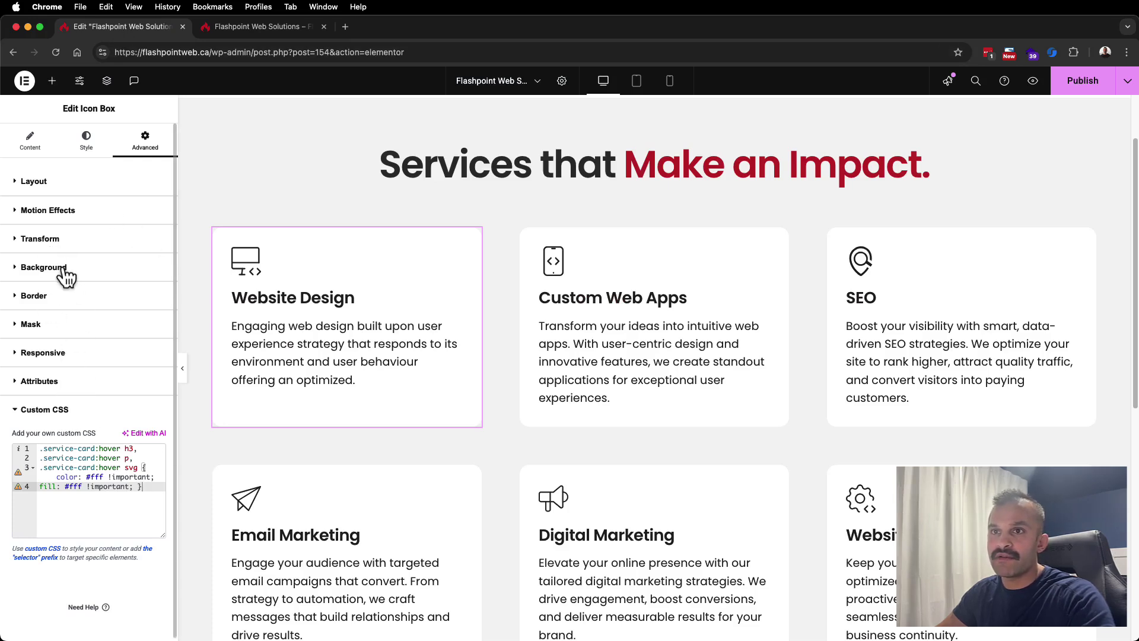
left_click(127, 295)
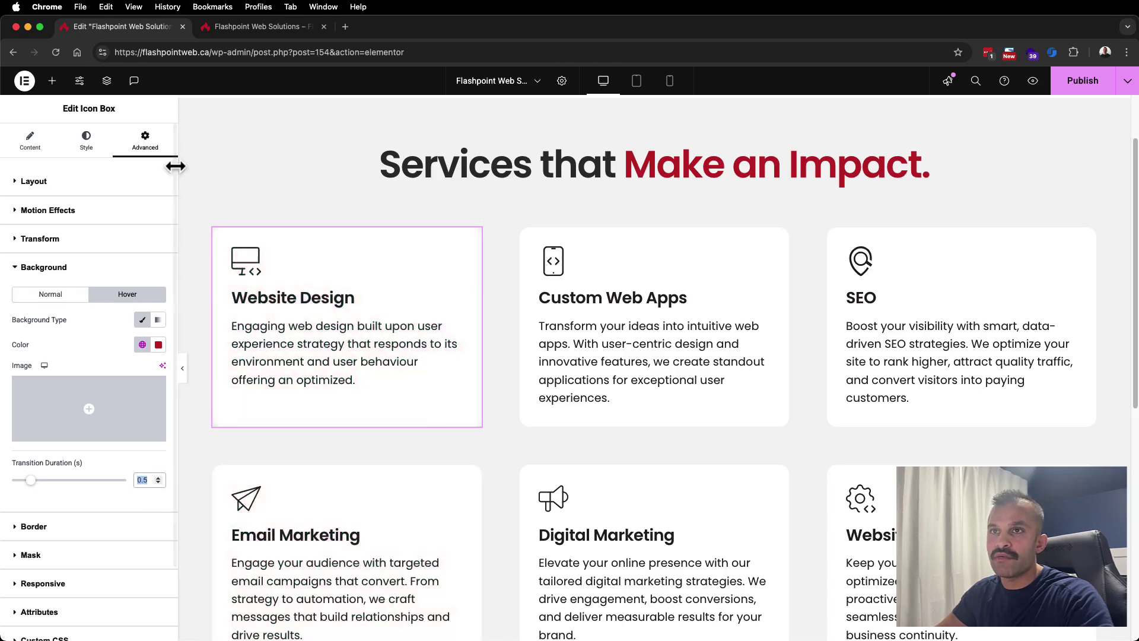
scroll(79, 468, "down", 3)
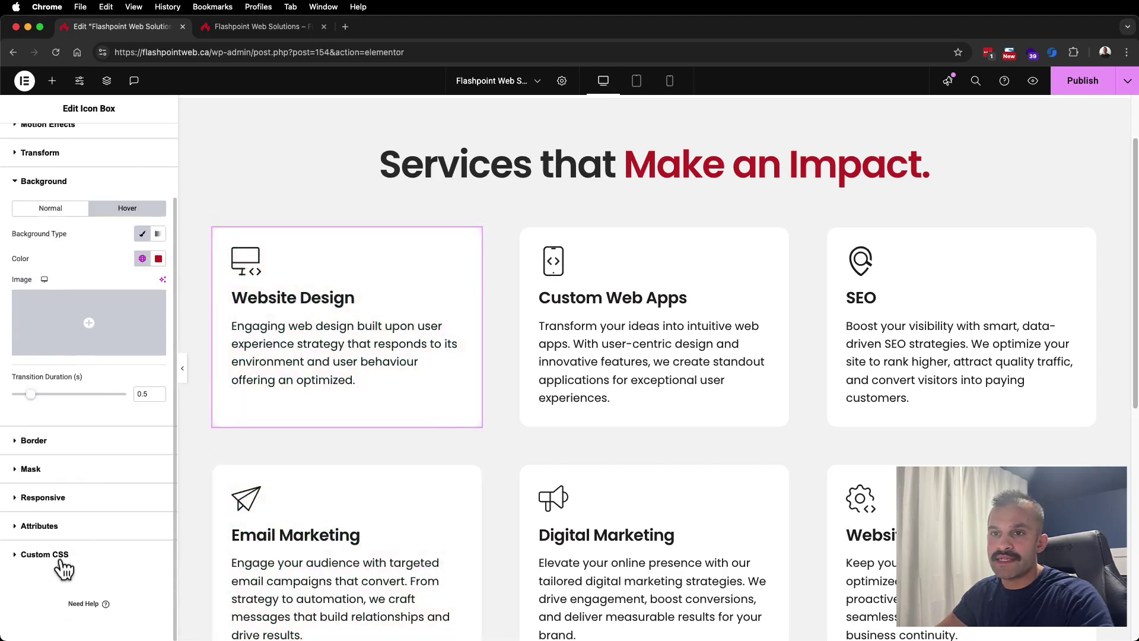
- Add 'transition-duration: 0.5s' to the svg hover rule in Custom CSS and preview the page
left_click(59, 558)
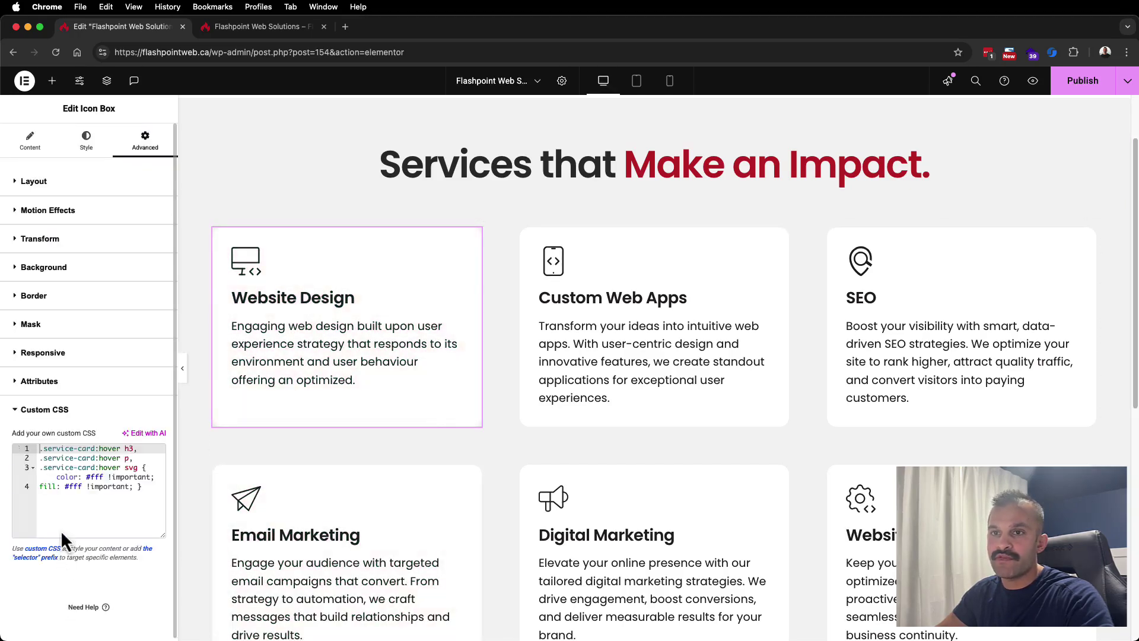
left_click(135, 485)
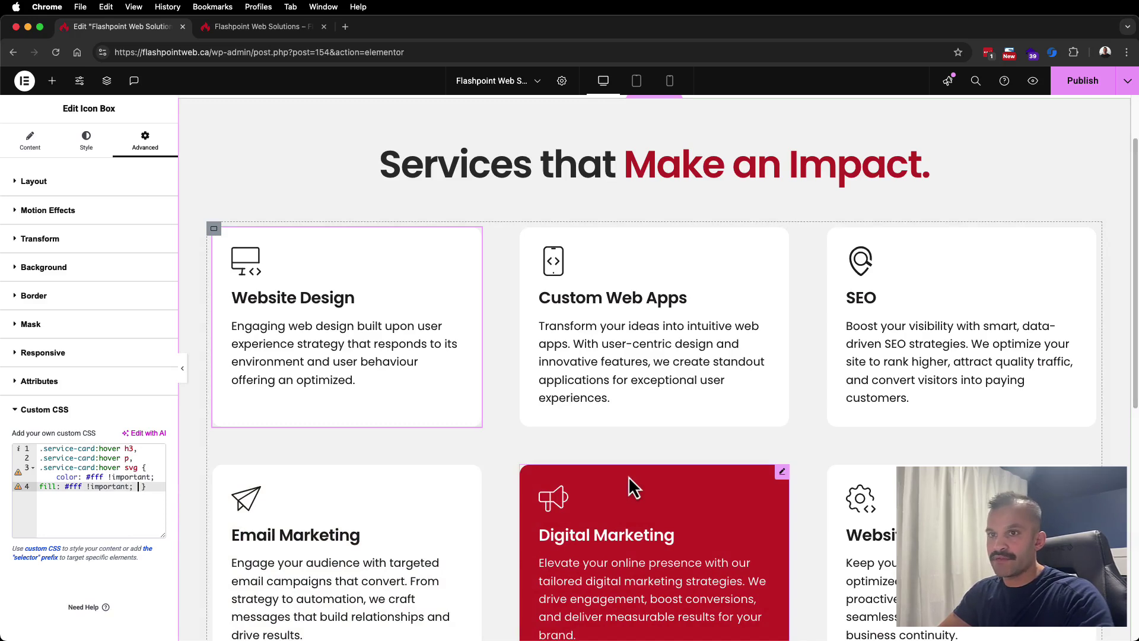
type("trani ")
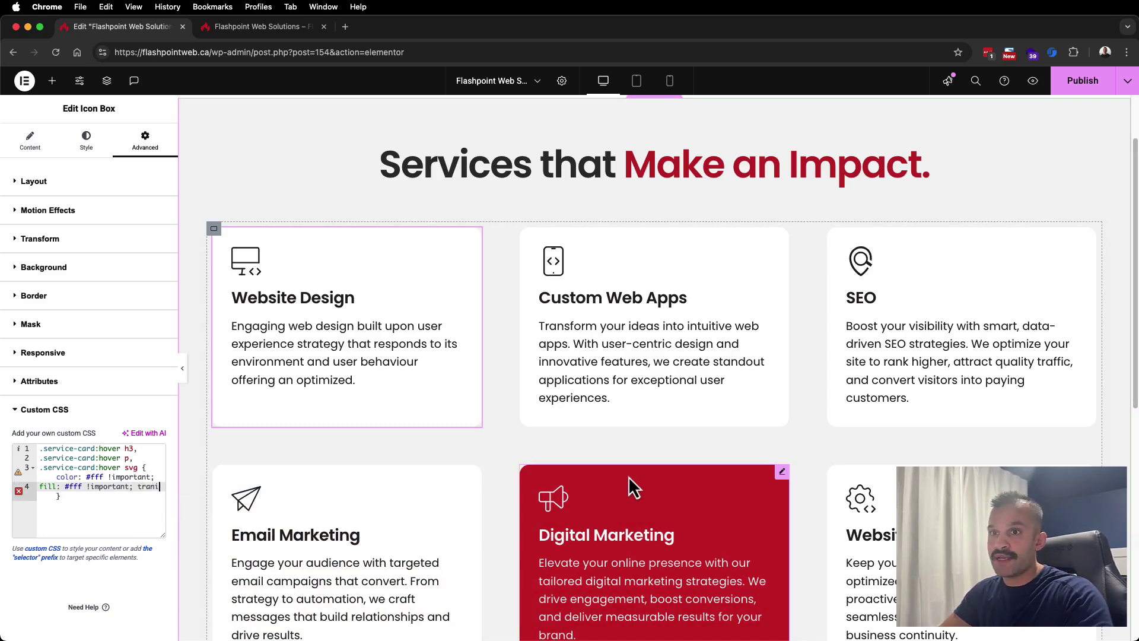
type("tion:")
key("BackSpace")
type("-duration: 0.")
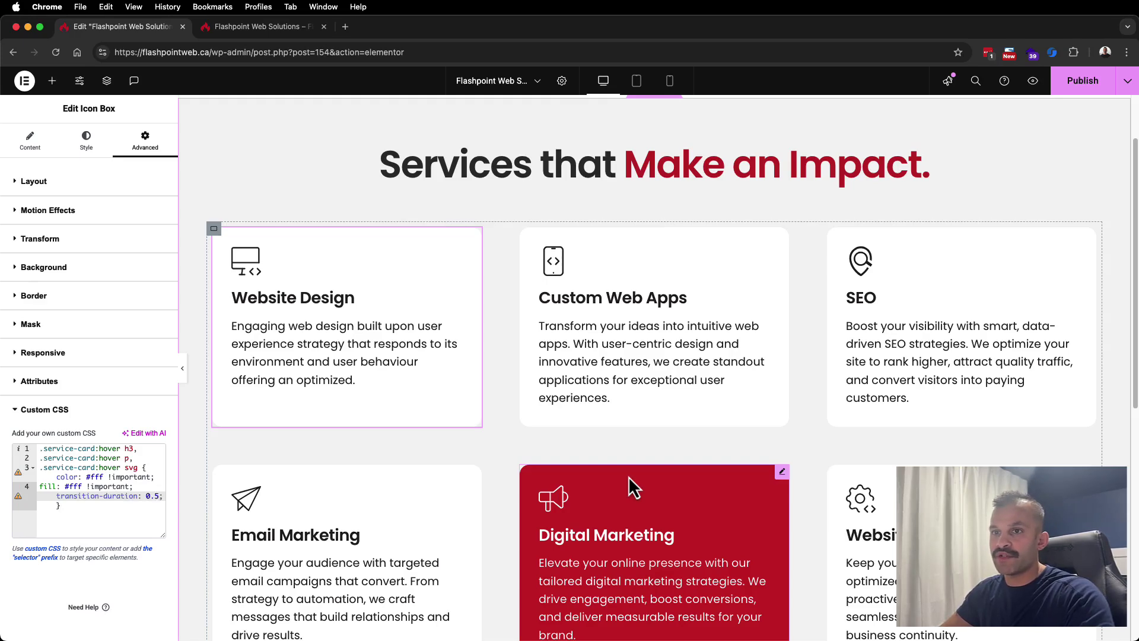
type("5s")
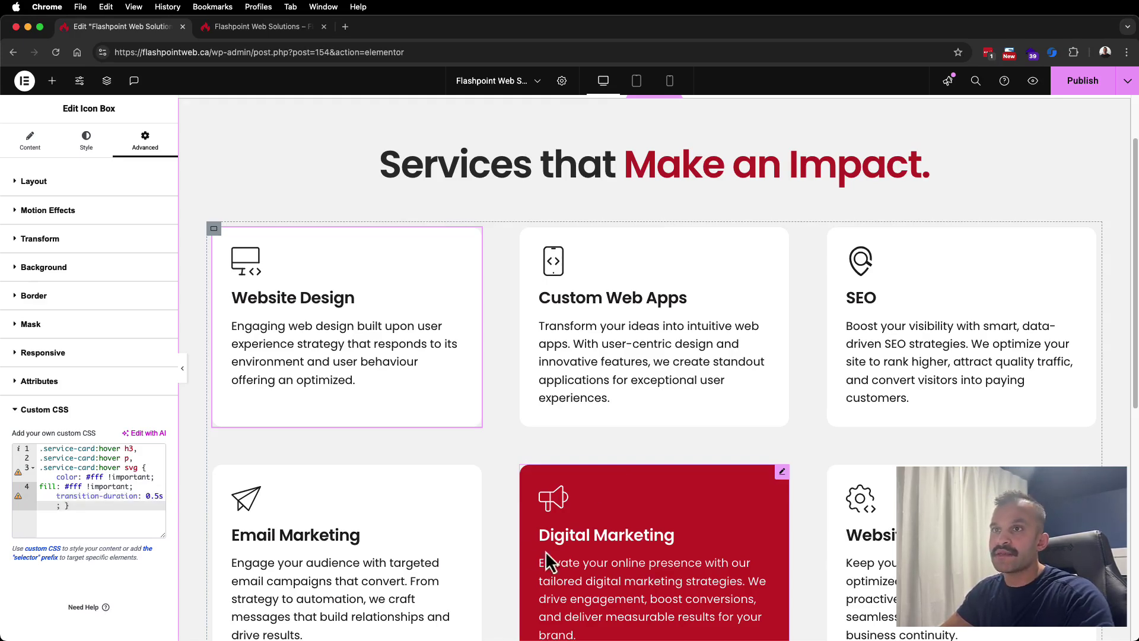
left_click(1033, 81)
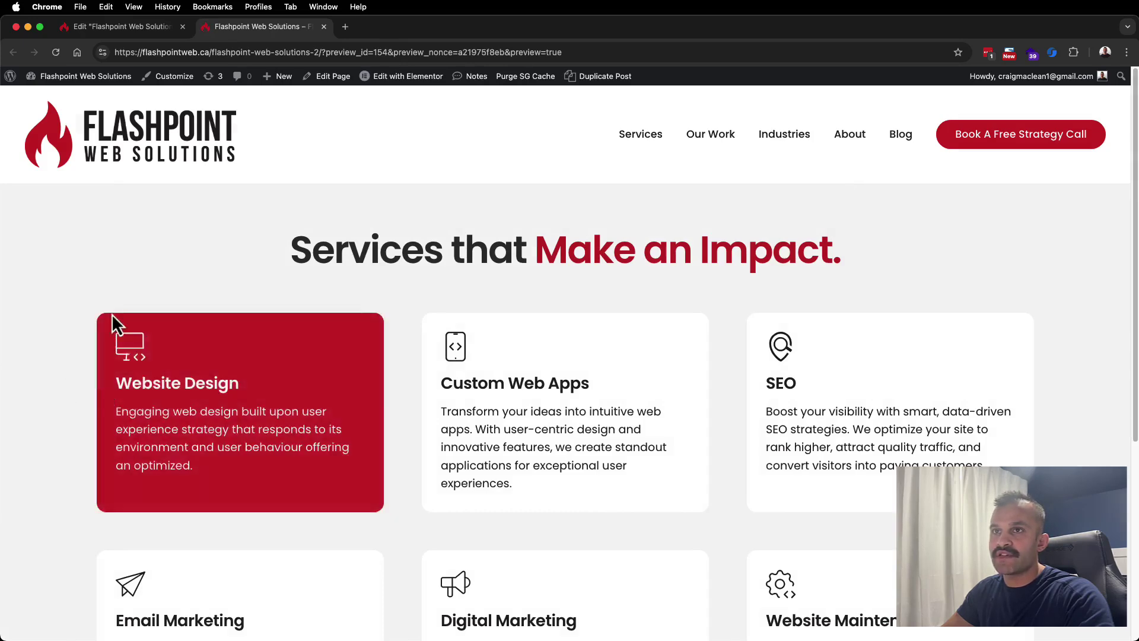
- Change the card's hover transition-duration to 0.3s and check it in the preview
left_click(132, 30)
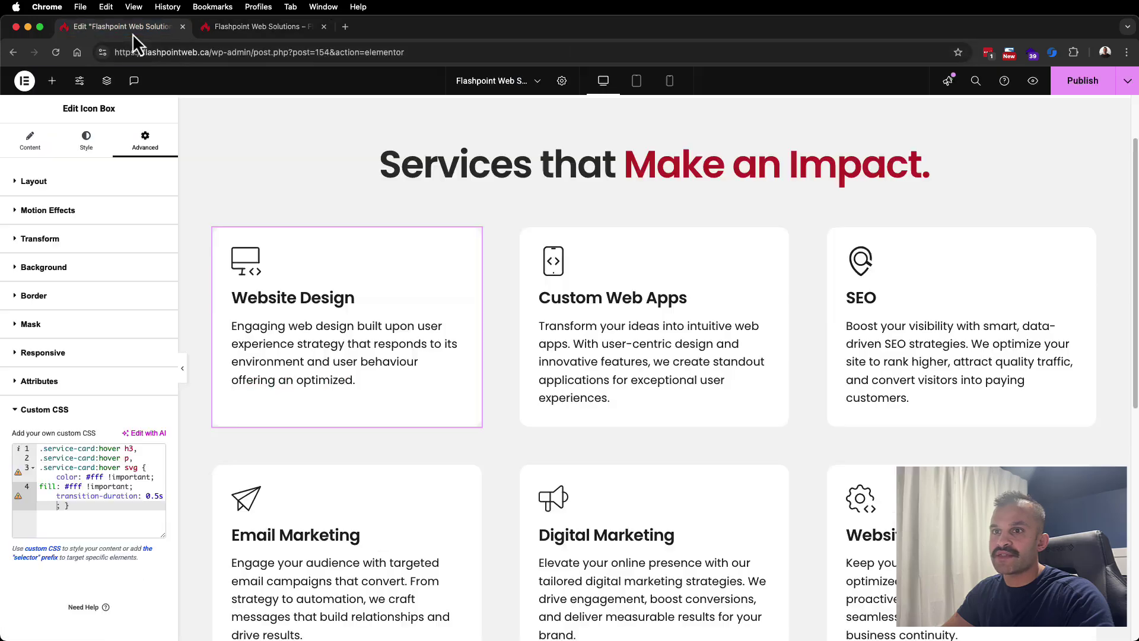
left_click(159, 496)
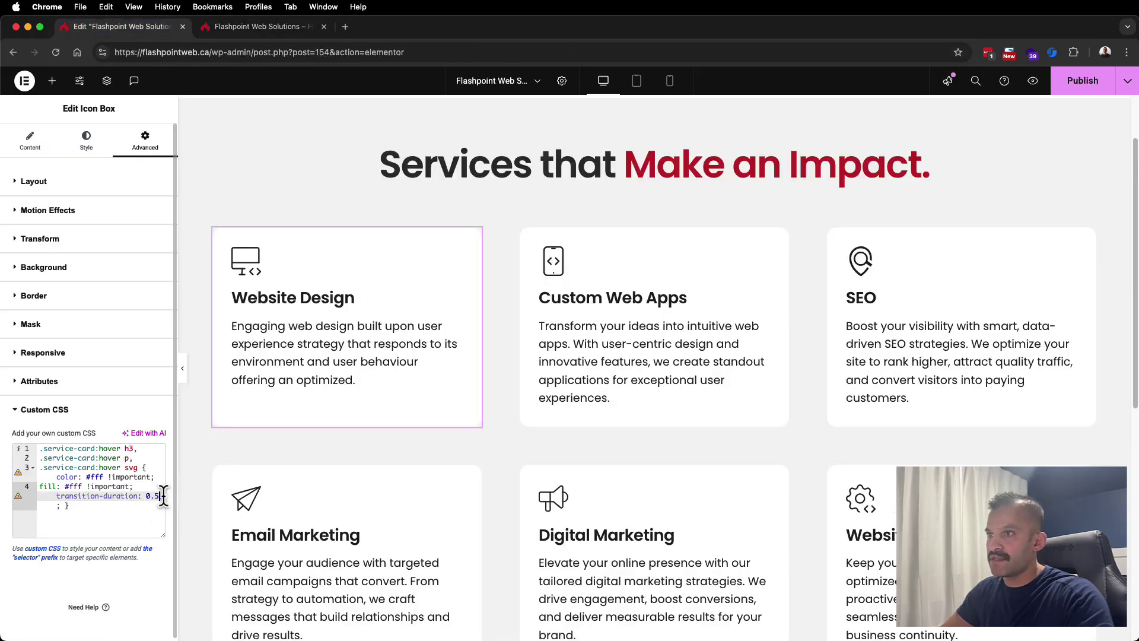
key("BackSpace")
type("3s")
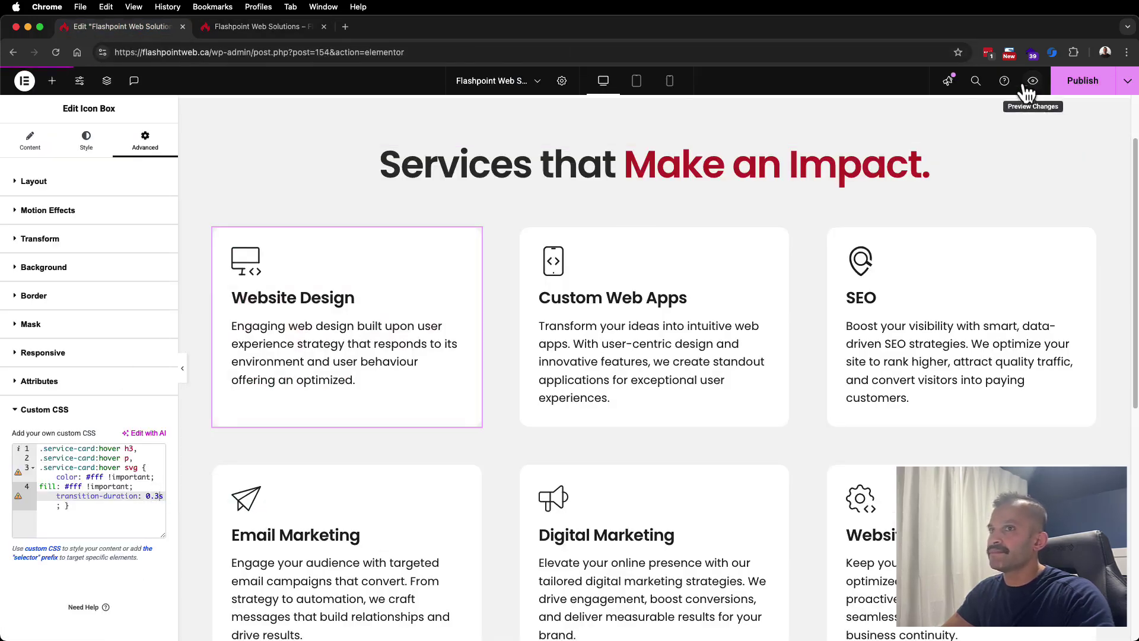
left_click(267, 29)
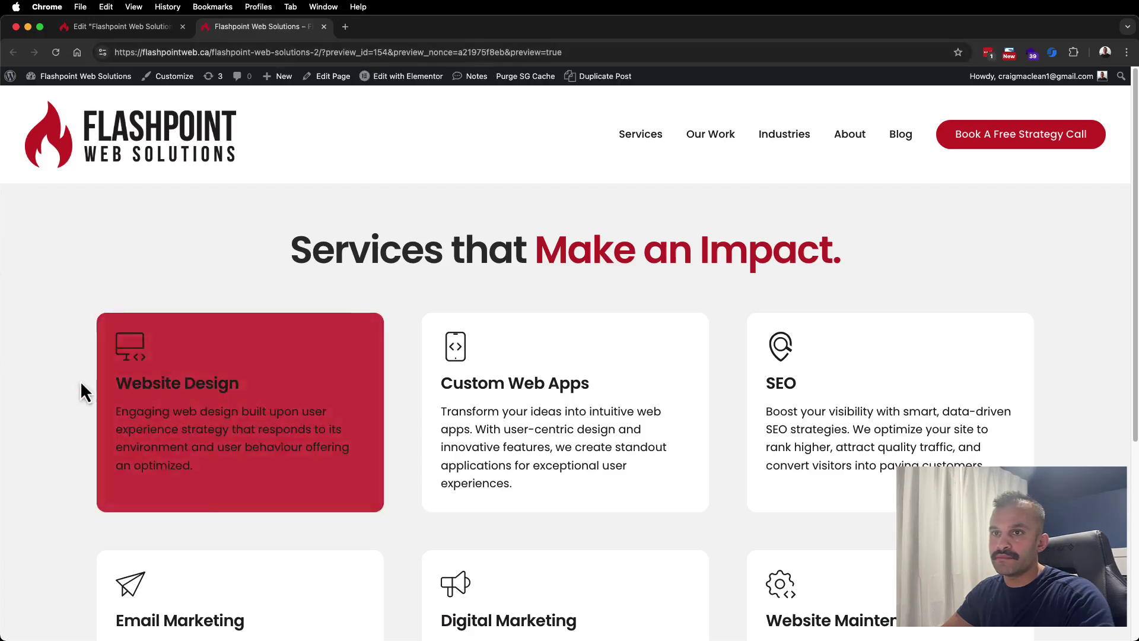
- Reduce the transition-duration to 0.2s, preview the quicker hover, then return to the editor
left_click(139, 27)
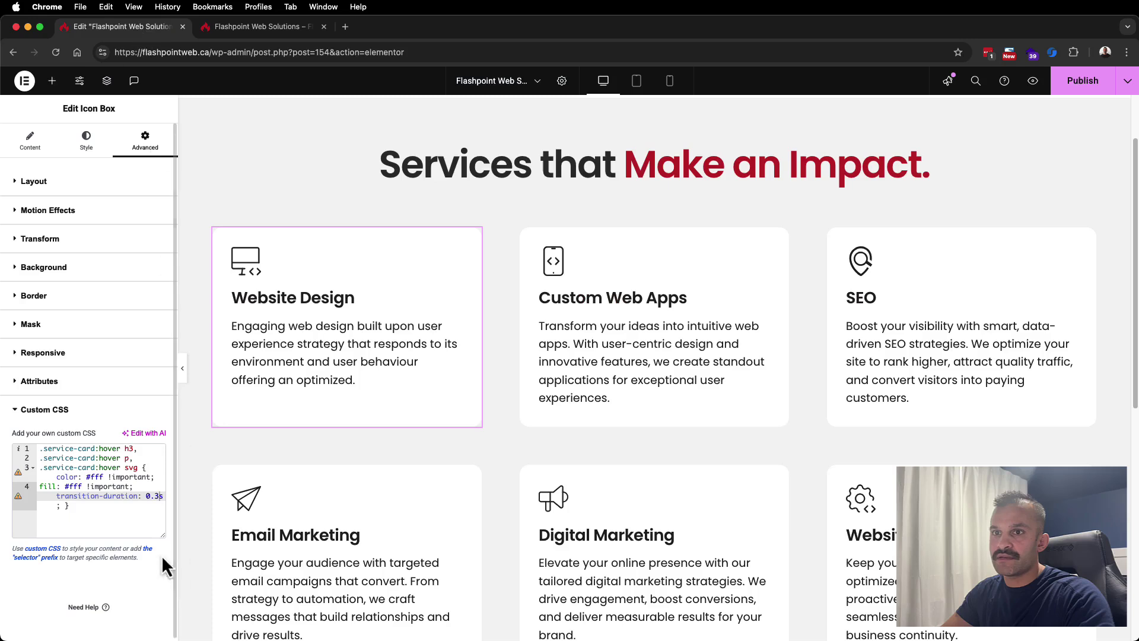
left_click(158, 496)
key("BackSpace")
type("2")
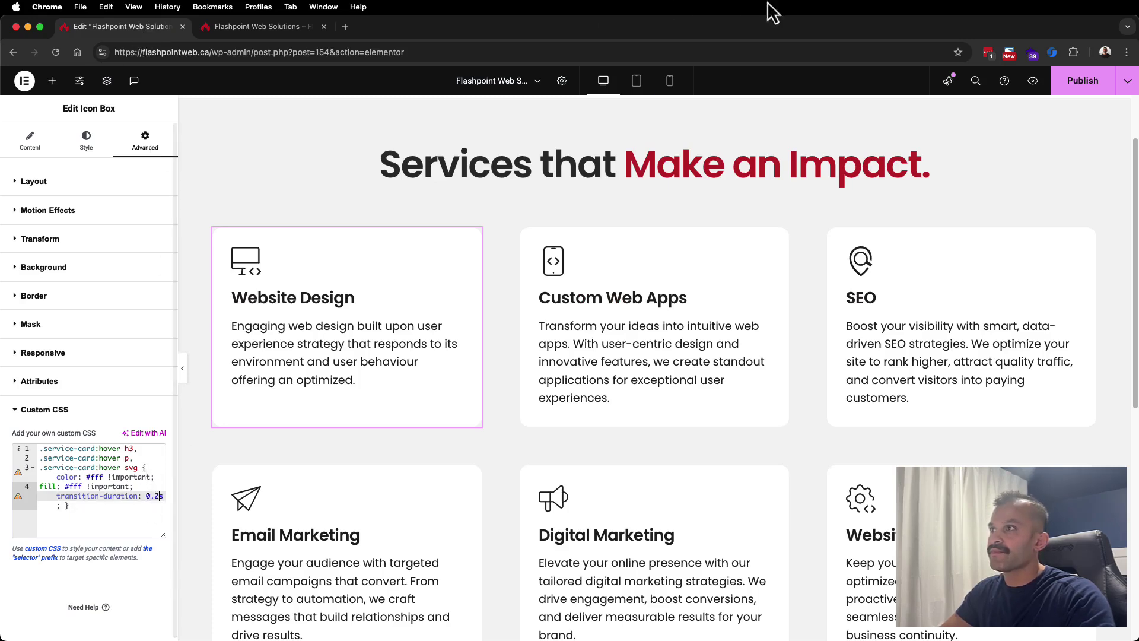
left_click(1033, 80)
left_click(261, 30)
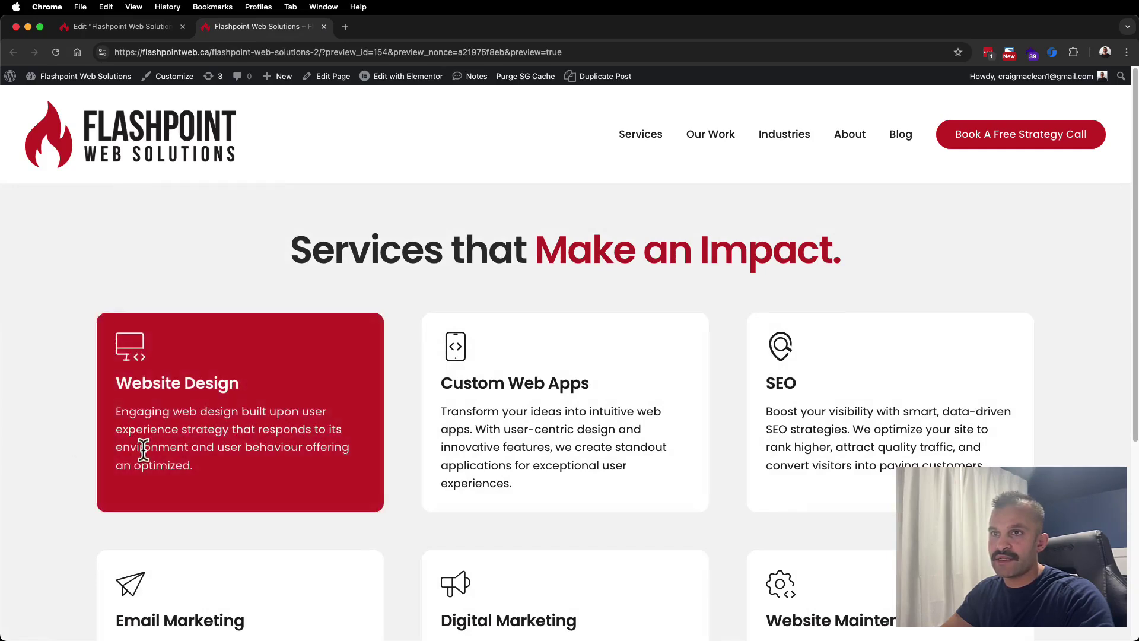
left_click(153, 27)
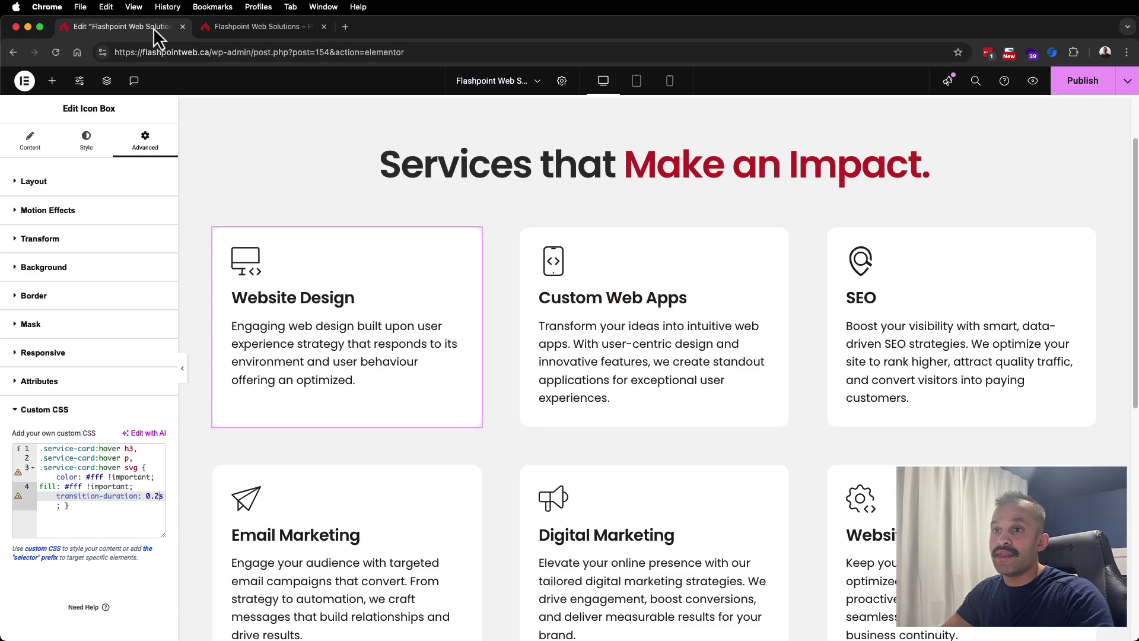
left_click(52, 81)
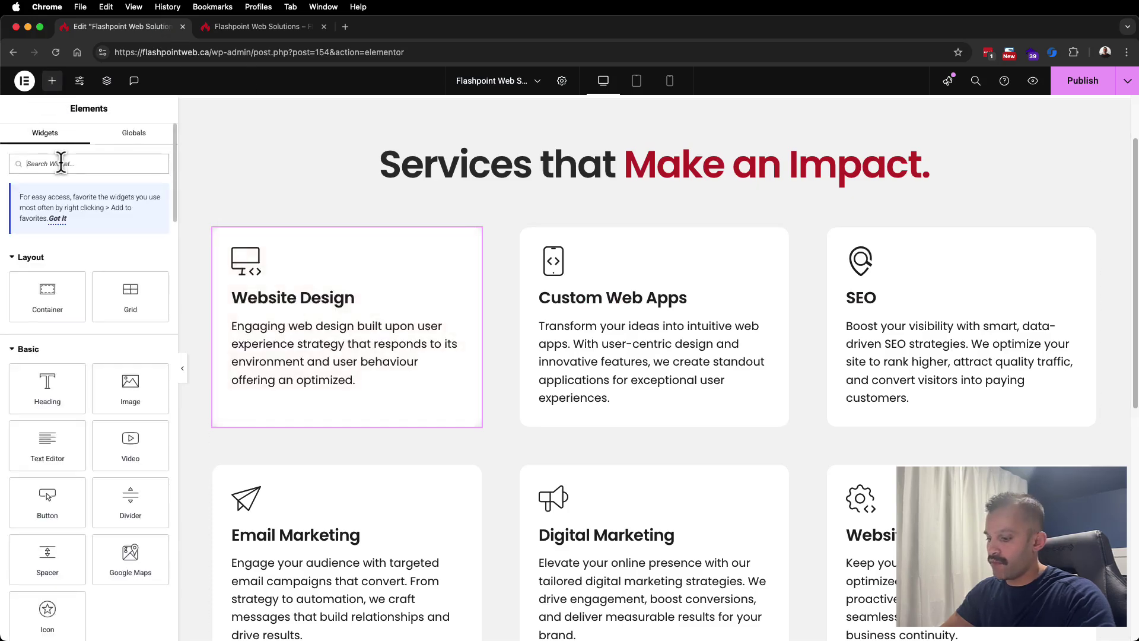
type("image")
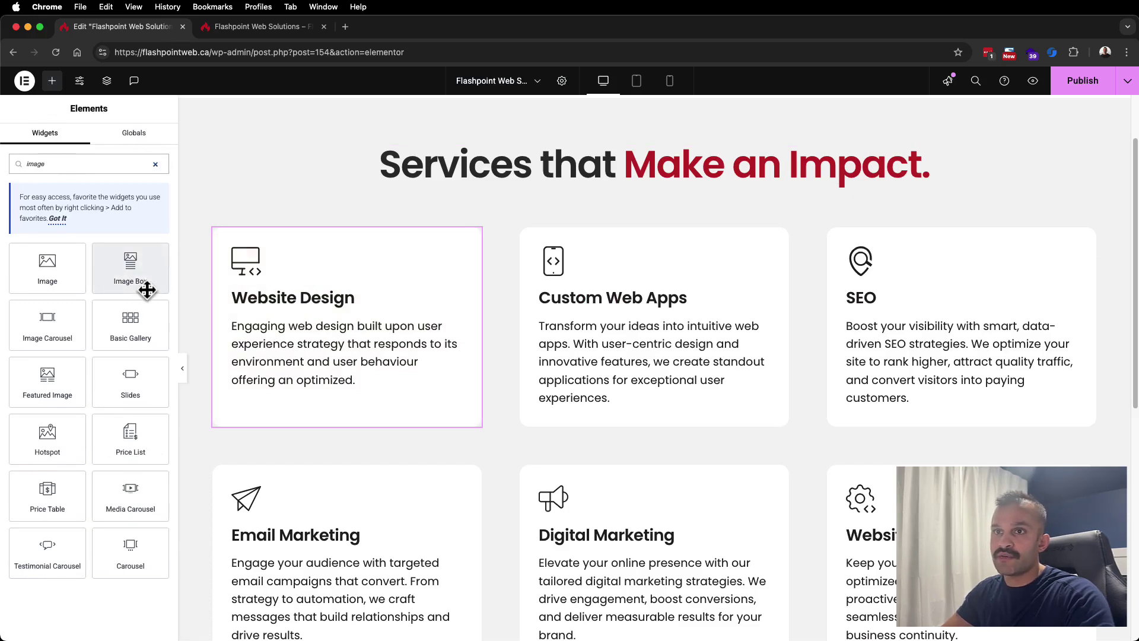
left_click(258, 28)
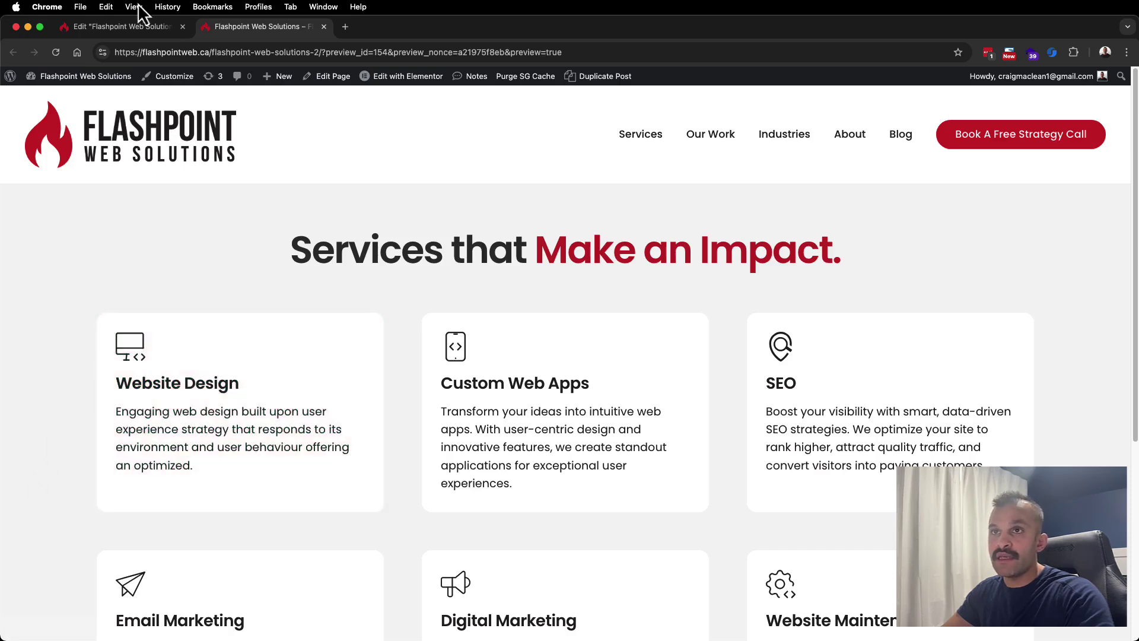
left_click(133, 27)
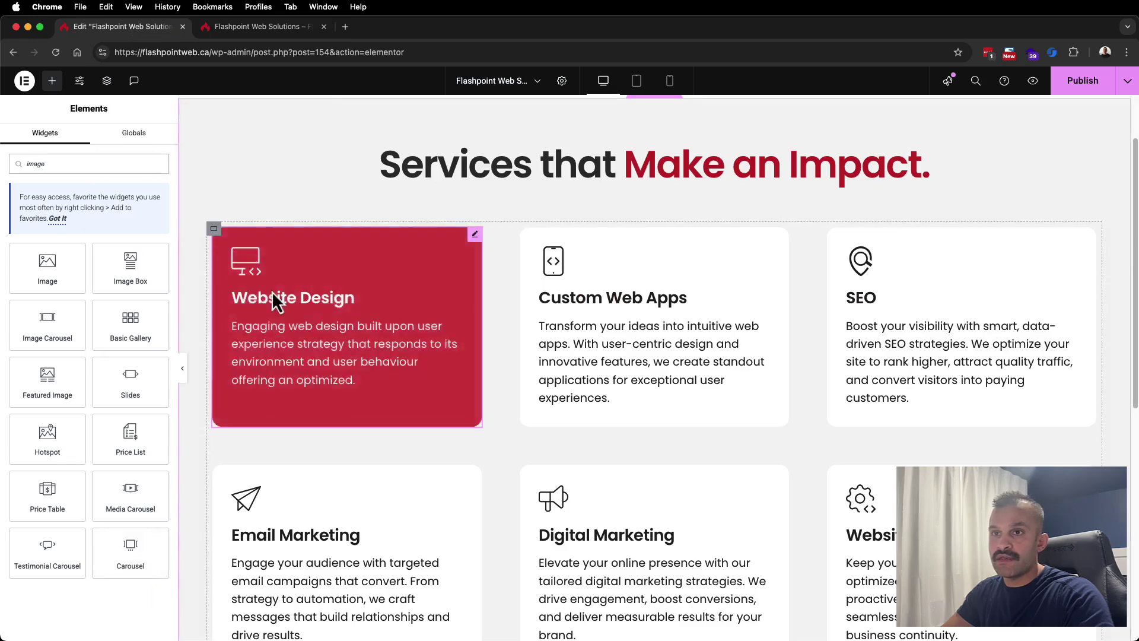
left_click(240, 415)
scroll(79, 458, "down", 6)
left_click(62, 564)
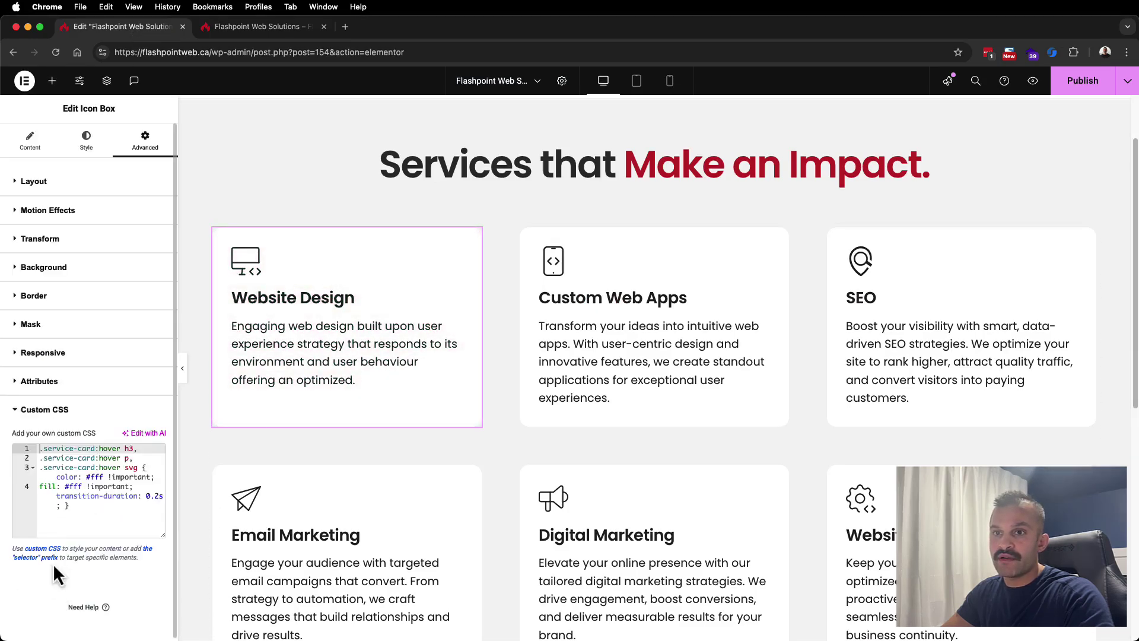
double_click(93, 449)
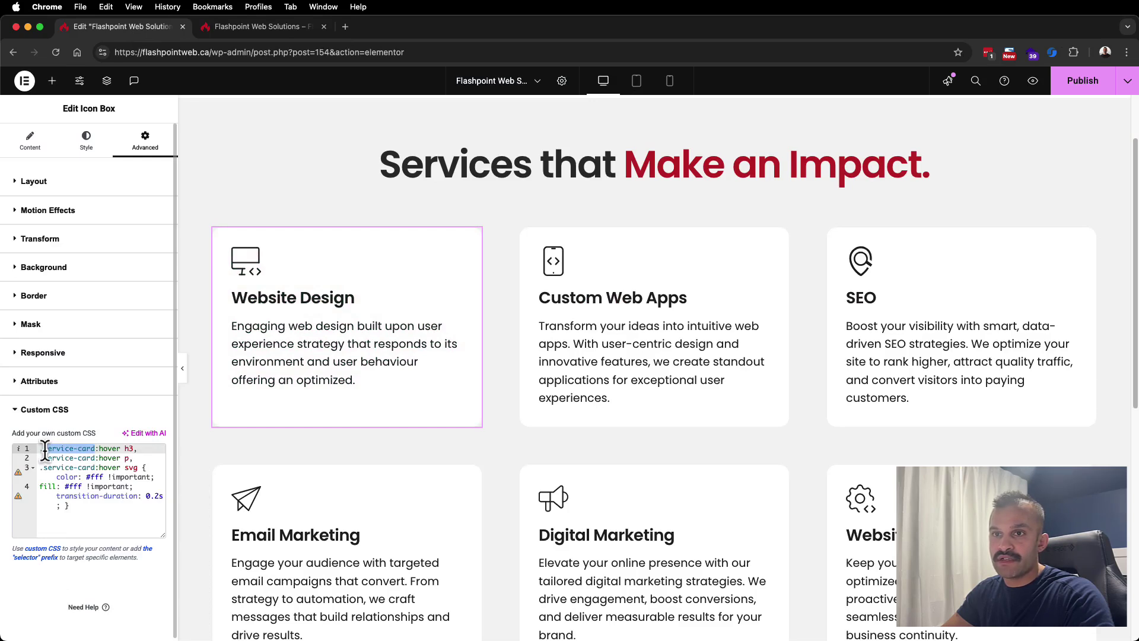
left_click(126, 445)
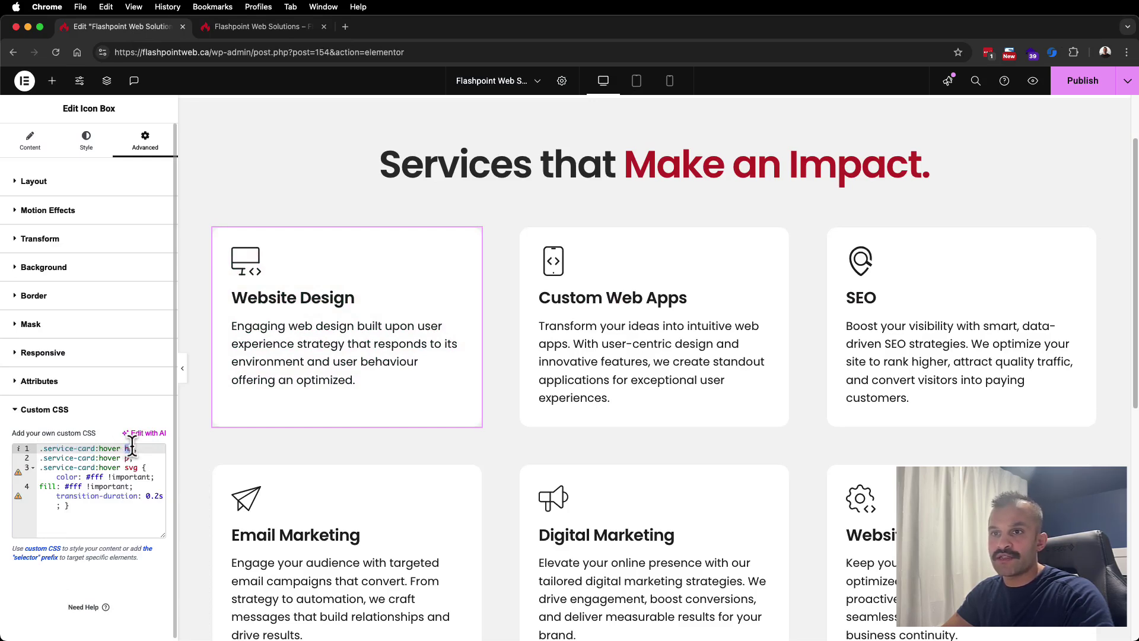